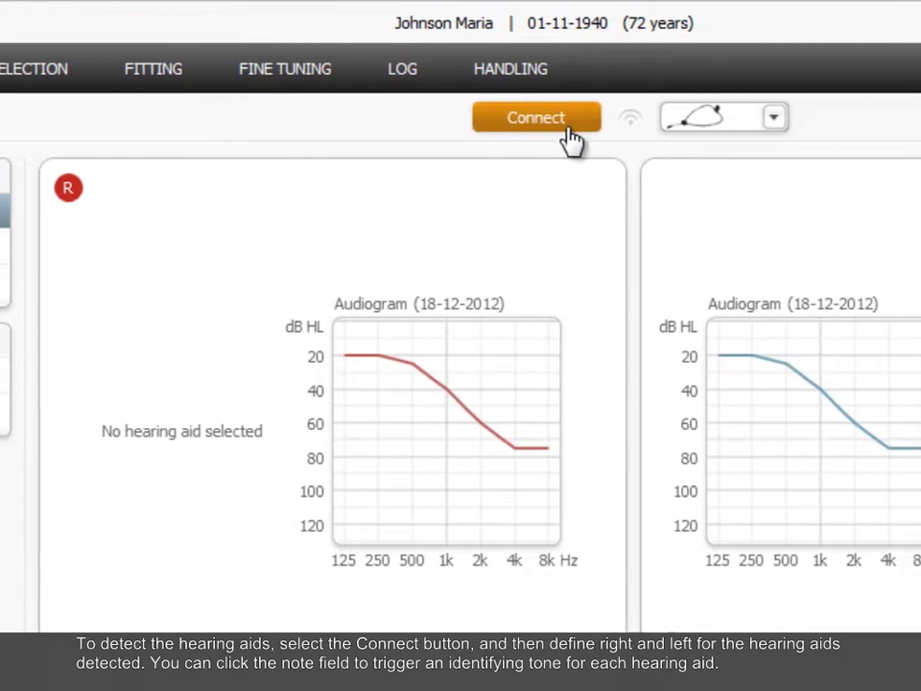
Step: Detect the two D-FS 440 aids, identify one by tone, and assign serial 10093 to the right ear
{"action": "left_click", "coordinate": [786, 123]}
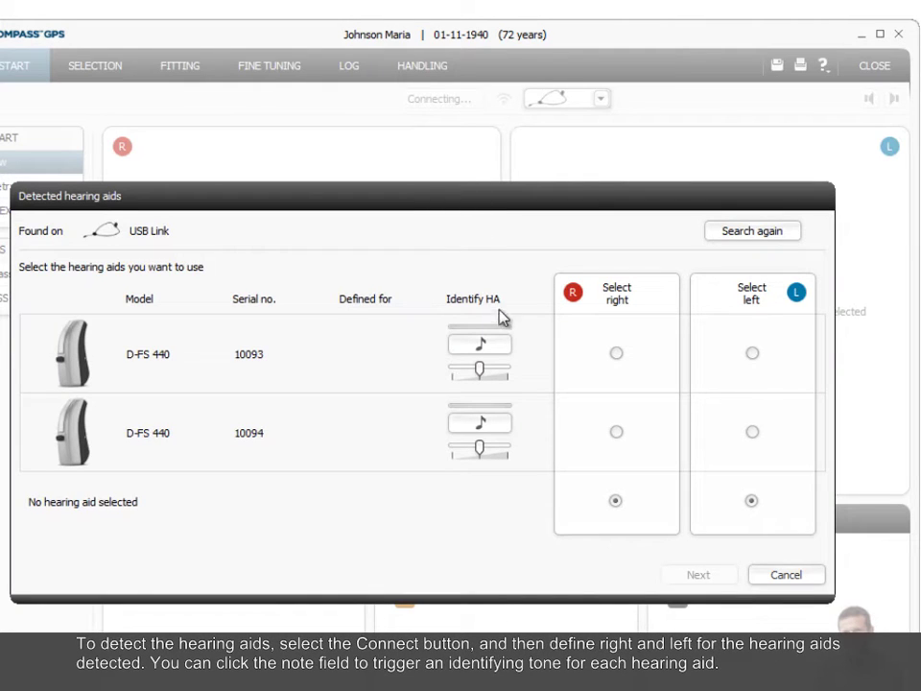
{"action": "left_click", "coordinate": [510, 346]}
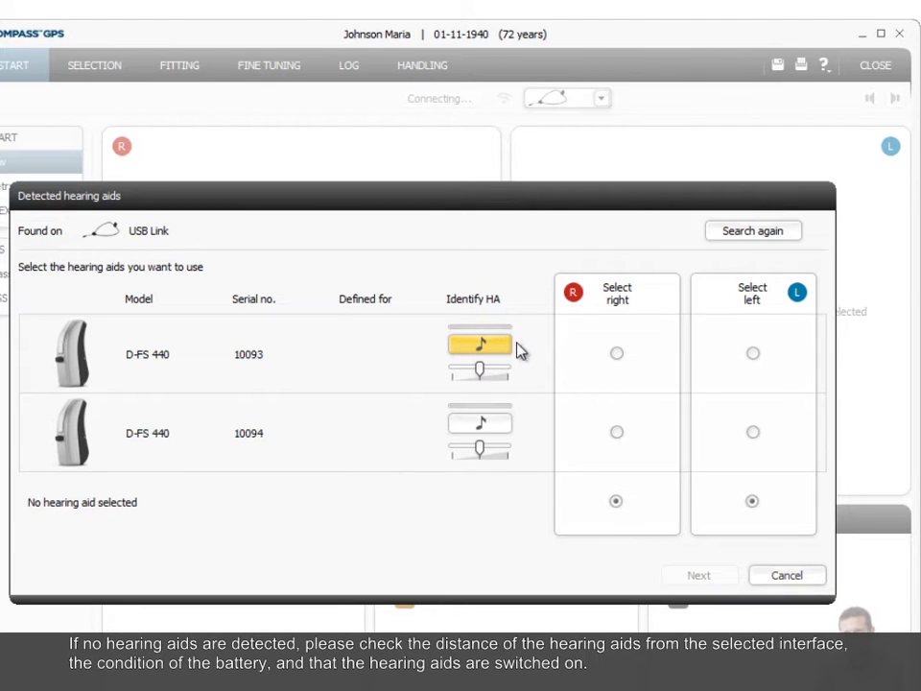
{"action": "left_click", "coordinate": [616, 355]}
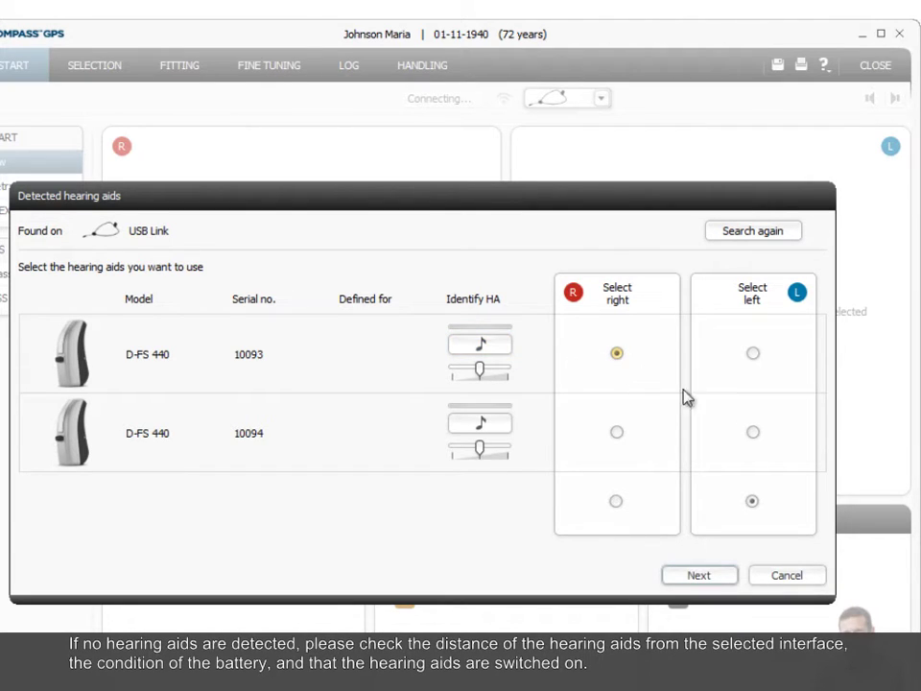
Step: Give the right aid a RIC M receiver, Custom hard ear-tip and 1,3 vent
{"action": "left_click", "coordinate": [719, 577]}
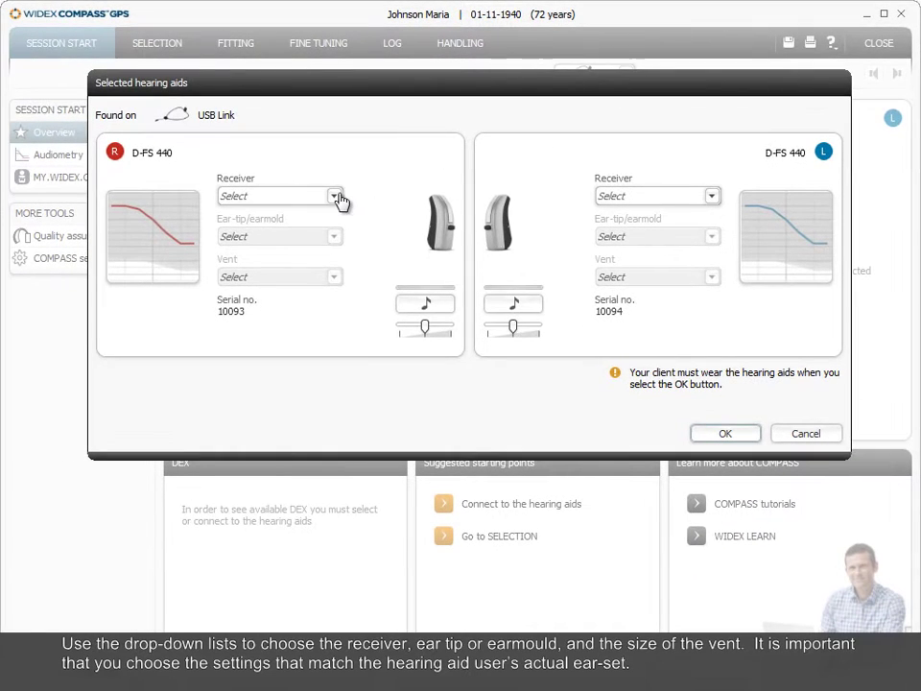
{"action": "left_click", "coordinate": [335, 197]}
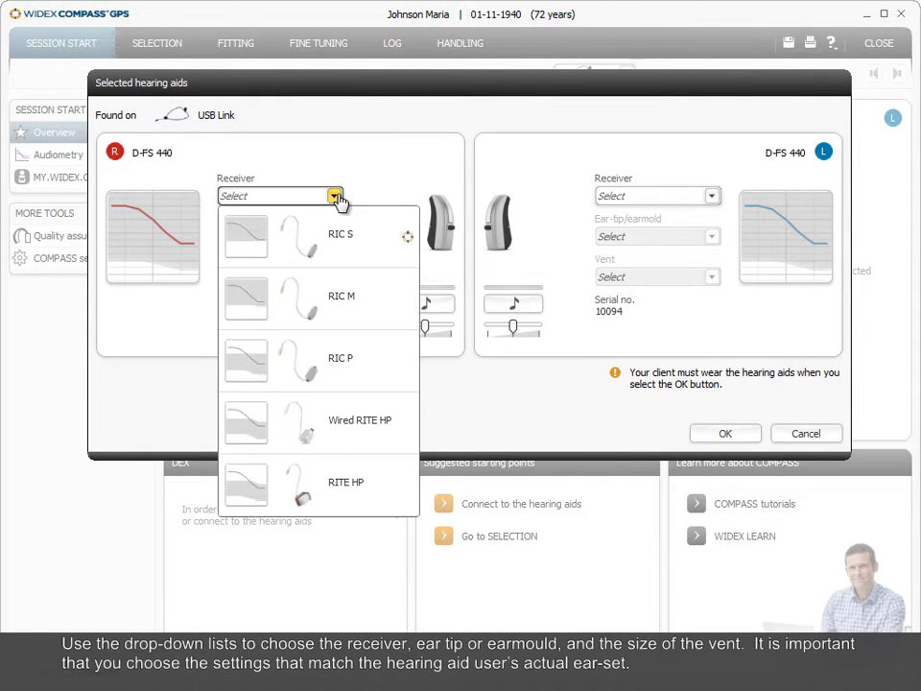
{"action": "left_click", "coordinate": [340, 304]}
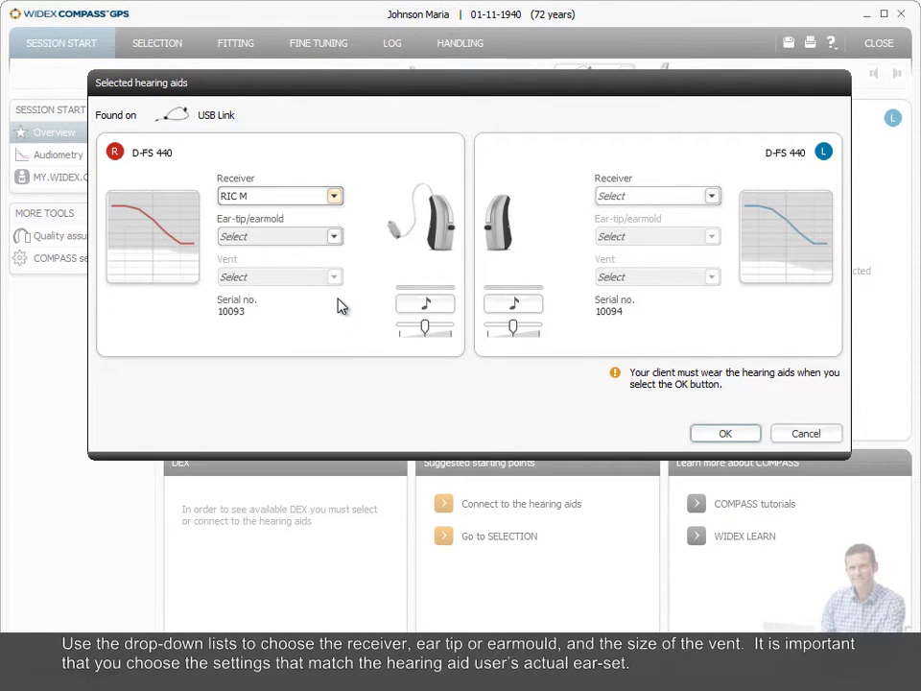
{"action": "left_click", "coordinate": [334, 238]}
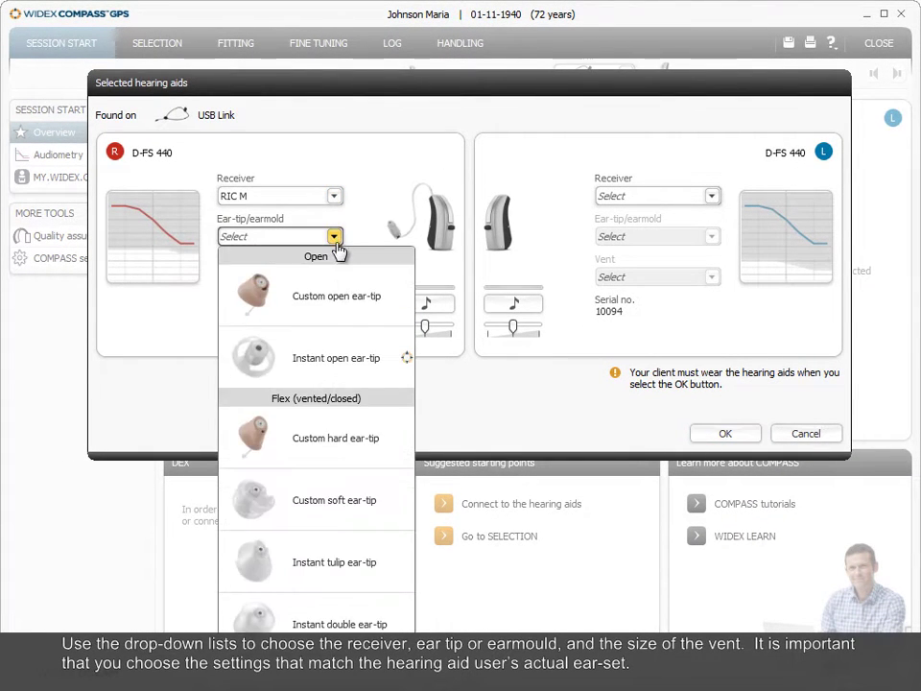
{"action": "left_click", "coordinate": [352, 437]}
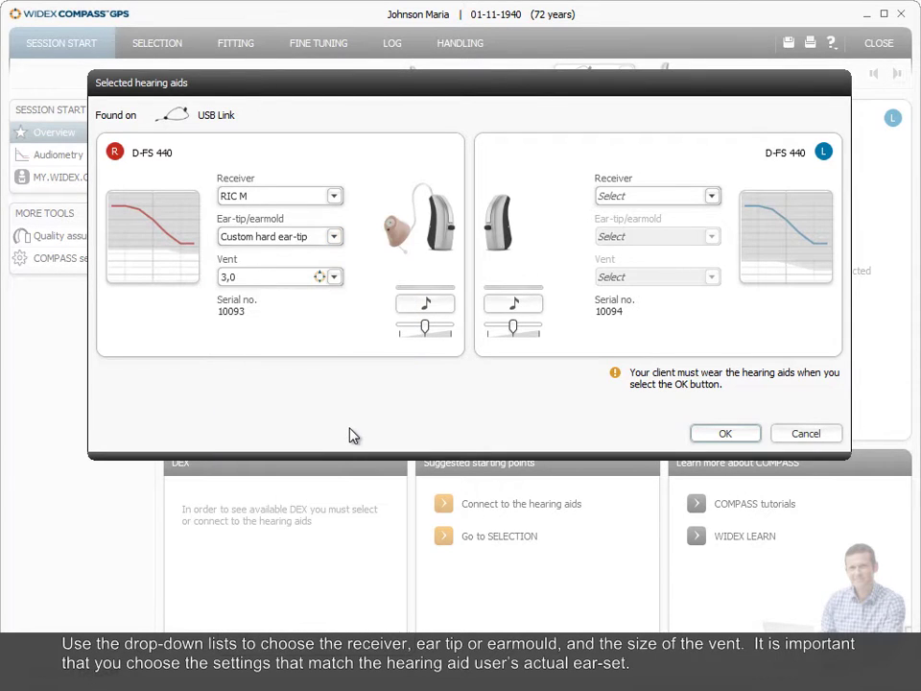
{"action": "left_click", "coordinate": [333, 278]}
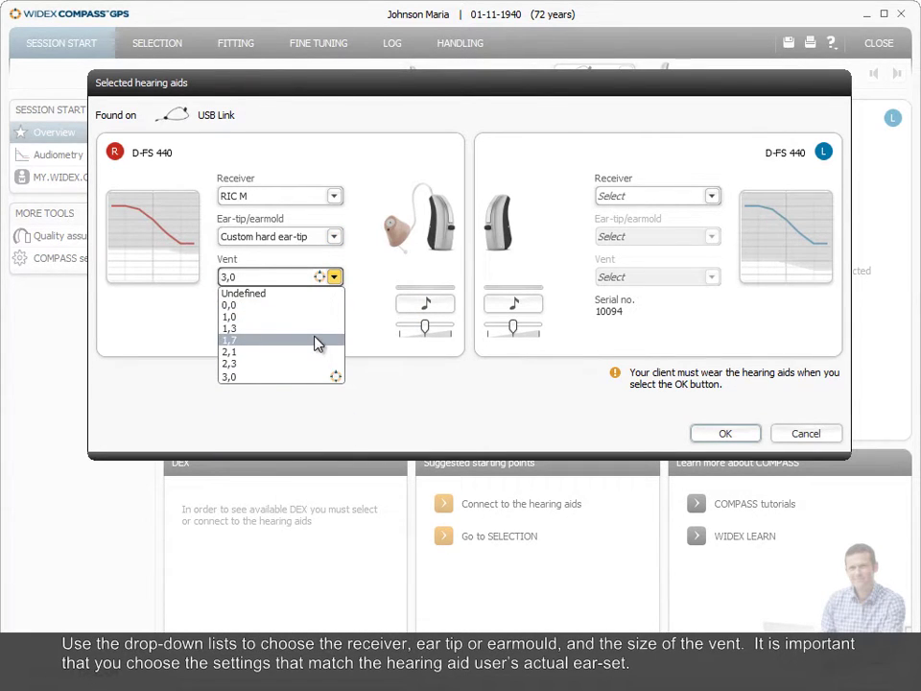
{"action": "left_click", "coordinate": [319, 329]}
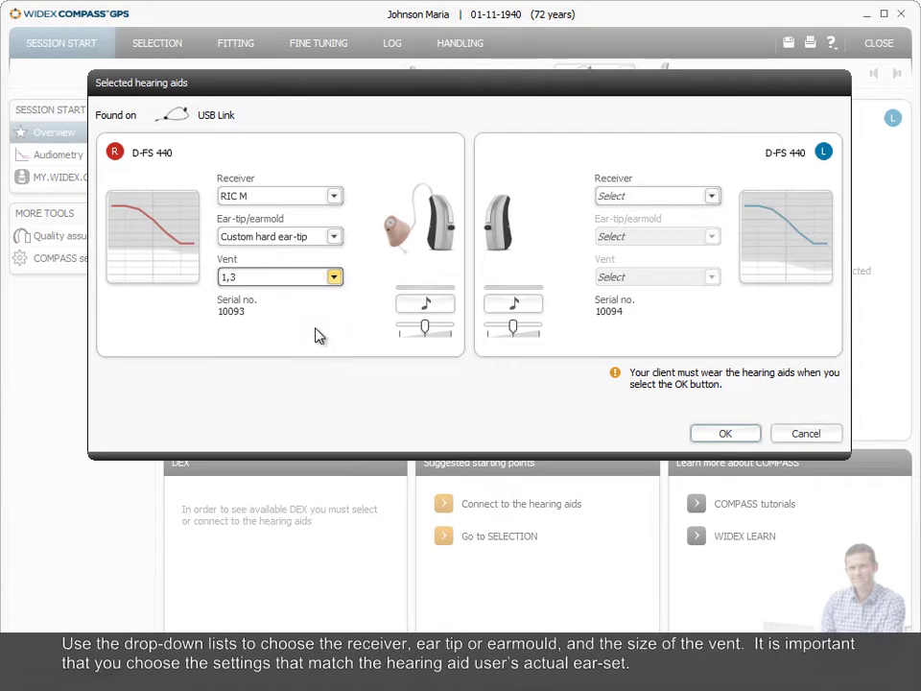
Step: Give the left aid a RIC M receiver, Custom hard ear-tip and 1,3 vent, then program both aids
{"action": "left_click", "coordinate": [712, 196]}
{"action": "left_click", "coordinate": [707, 295]}
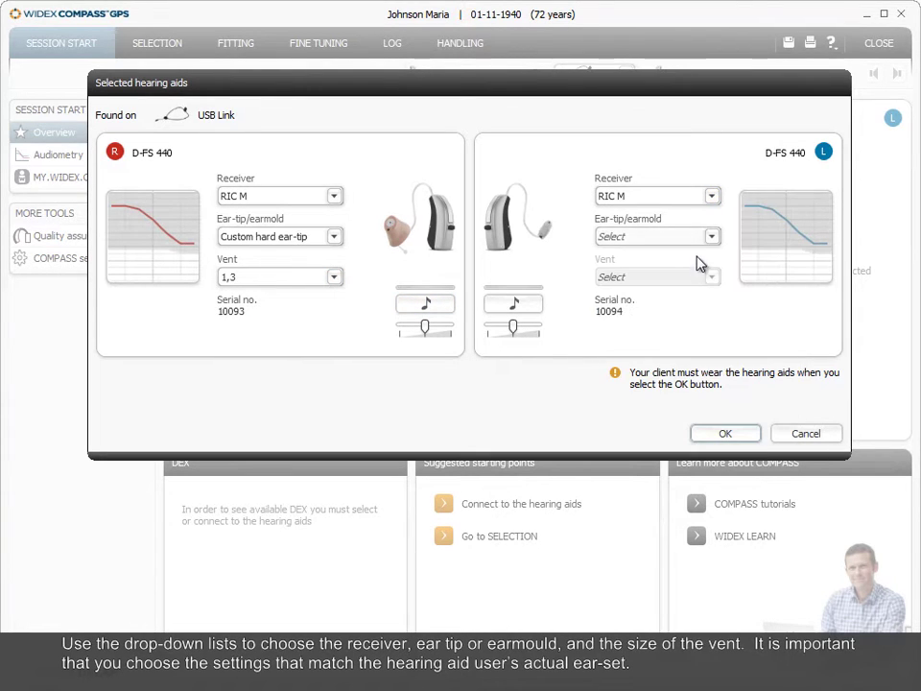
{"action": "left_click", "coordinate": [711, 240]}
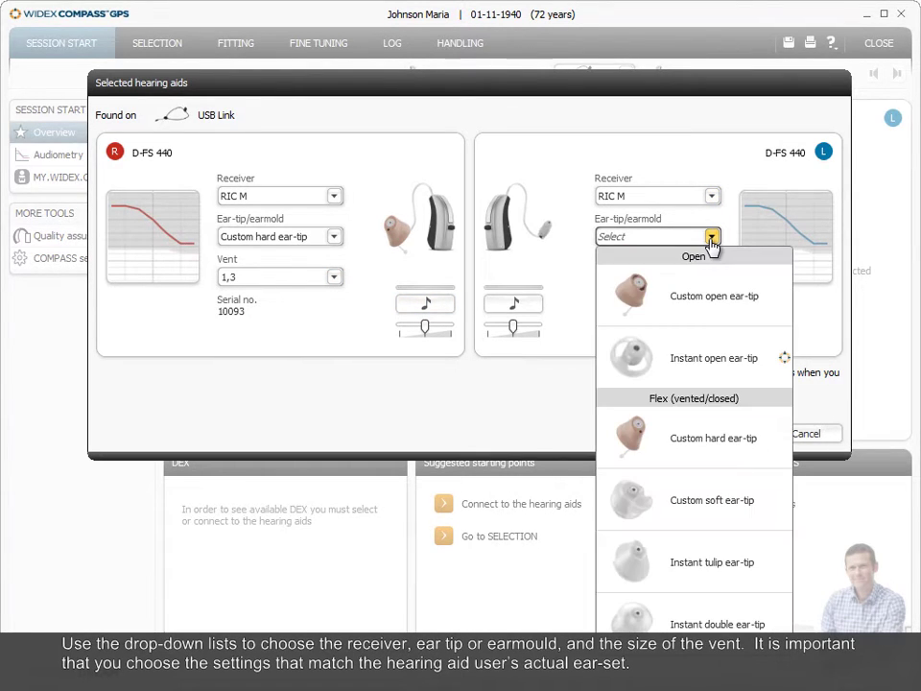
{"action": "left_click", "coordinate": [699, 438]}
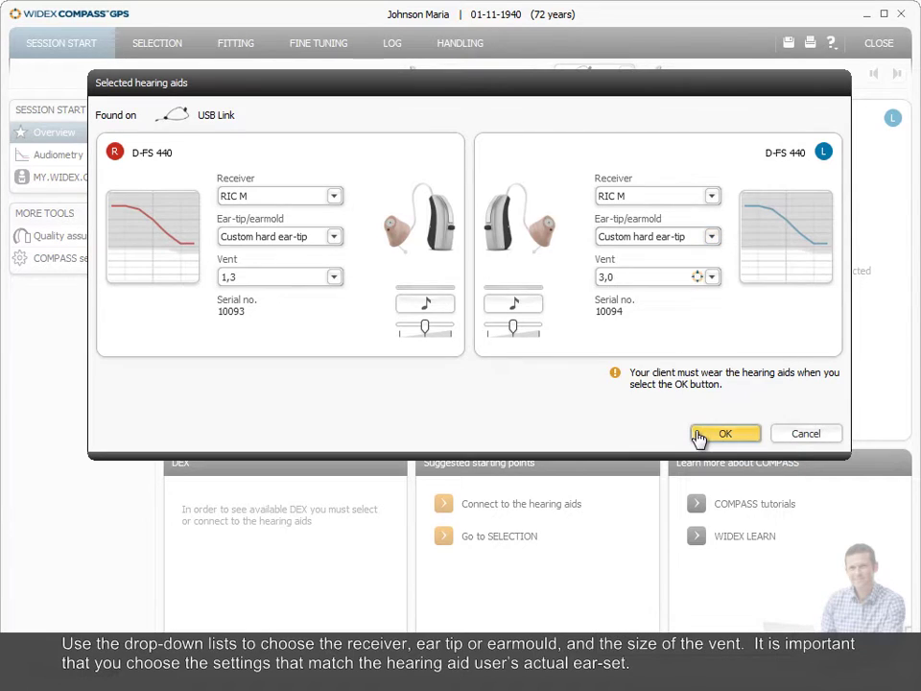
{"action": "left_click", "coordinate": [710, 277]}
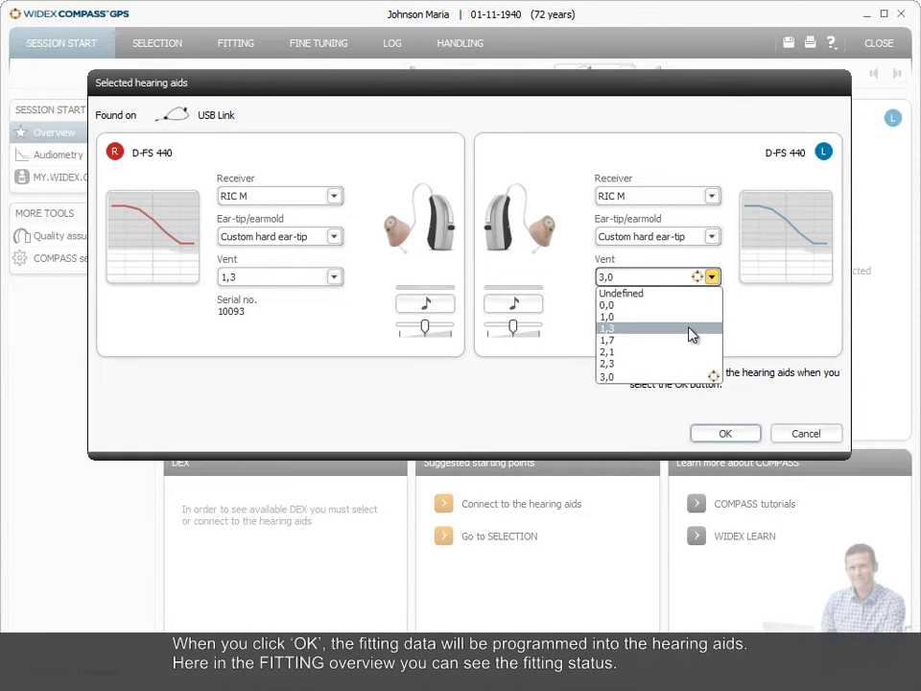
{"action": "left_click", "coordinate": [709, 324]}
{"action": "left_click", "coordinate": [730, 434]}
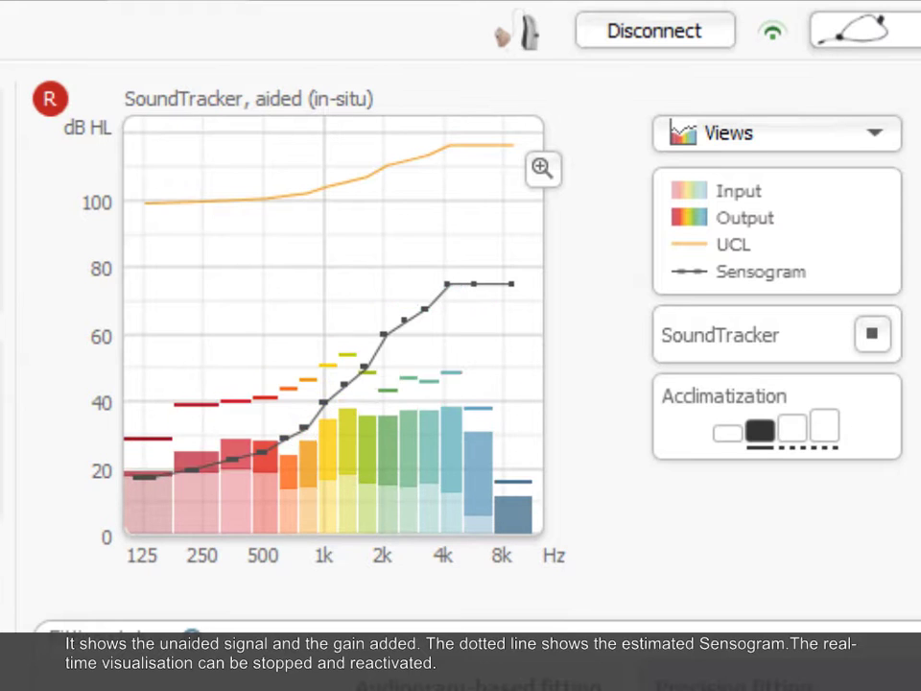
Step: Resume the live SoundTracker display, review its Views list, then close the Views panel
{"action": "left_click", "coordinate": [875, 334]}
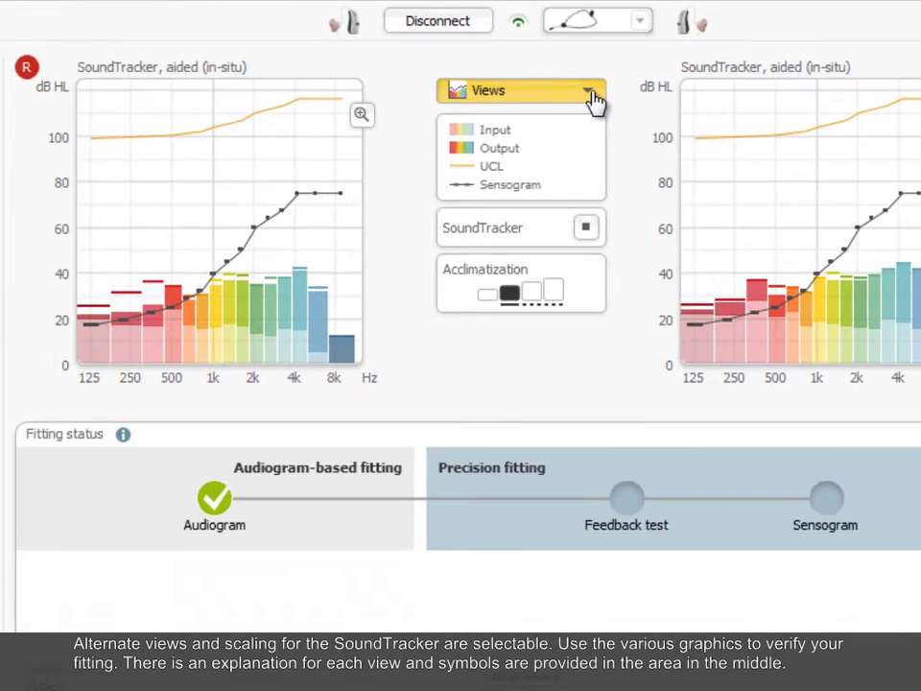
{"action": "left_click", "coordinate": [874, 132]}
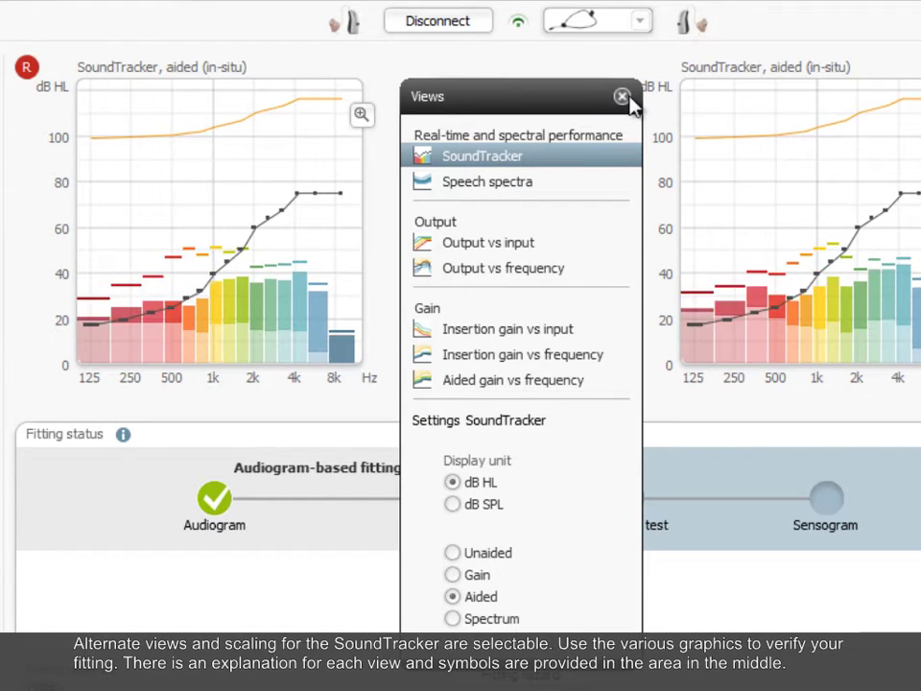
{"action": "left_click", "coordinate": [621, 98]}
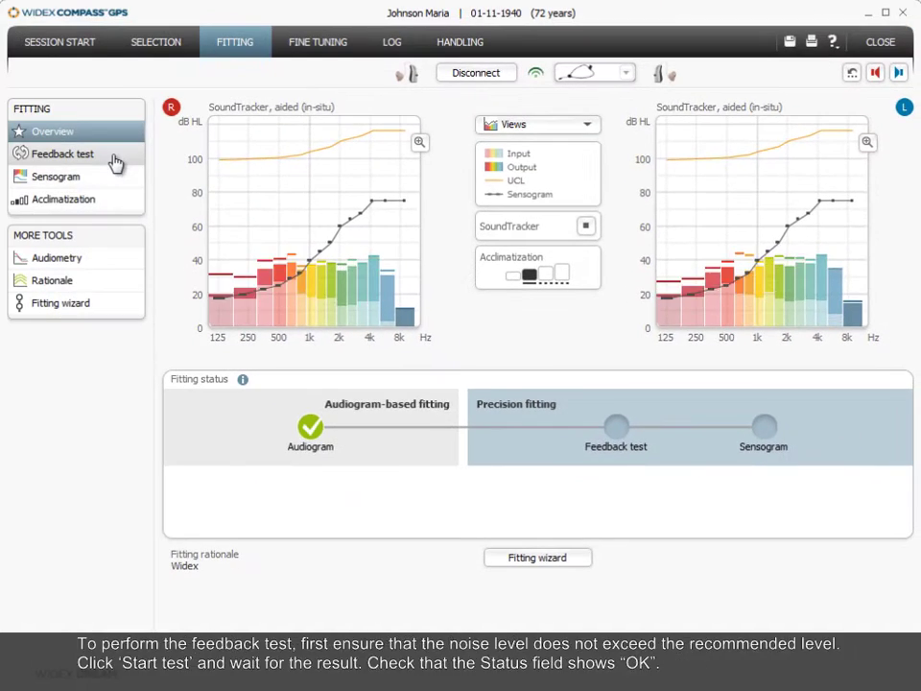
Step: Run feedback tests on the right then left ear, each measuring OK with 0,6 vent effect
{"action": "left_click", "coordinate": [112, 158]}
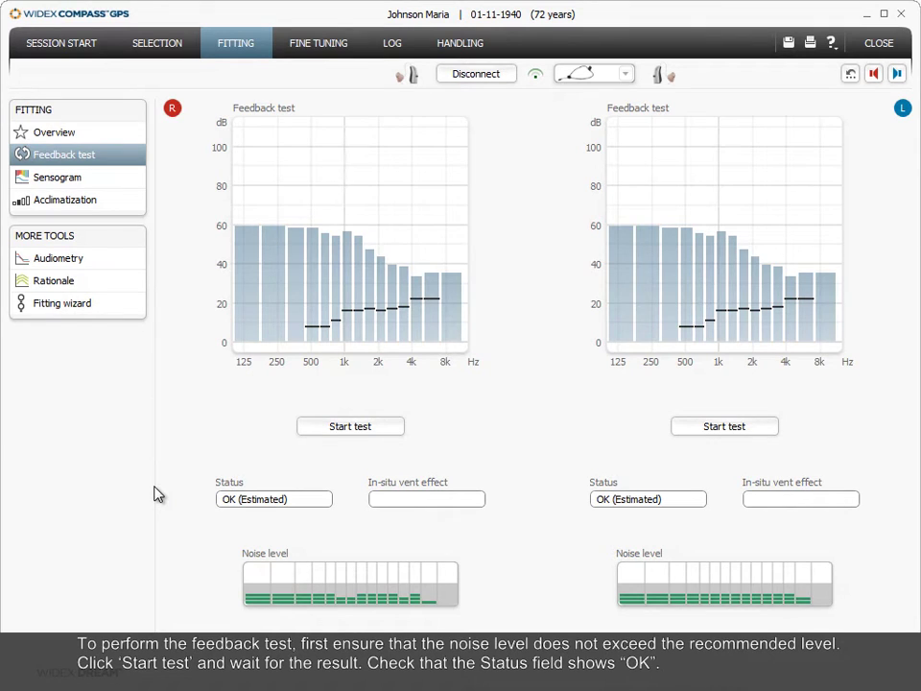
{"action": "left_click", "coordinate": [321, 428]}
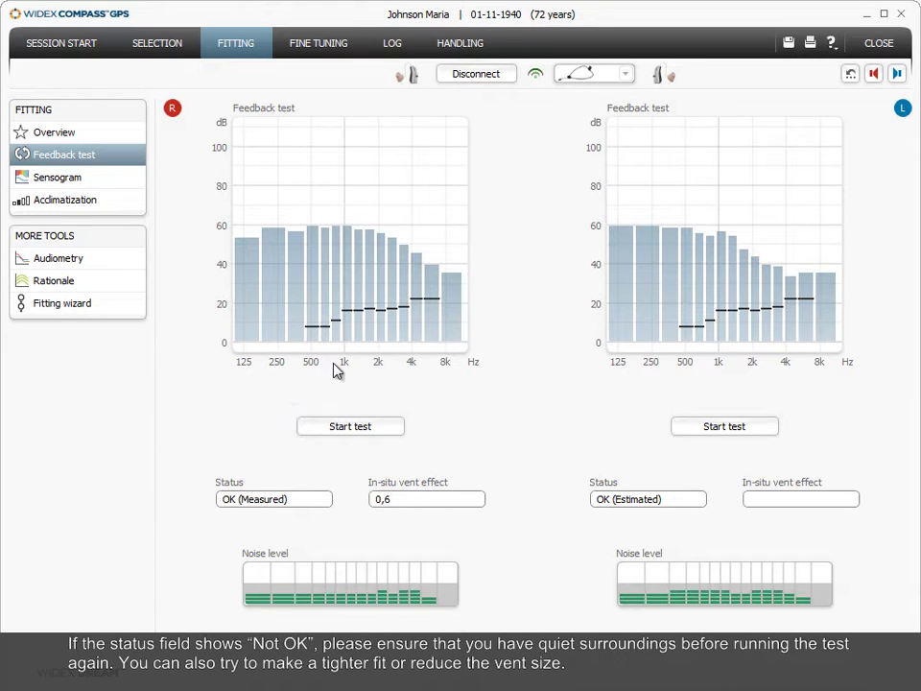
{"action": "left_click", "coordinate": [699, 429]}
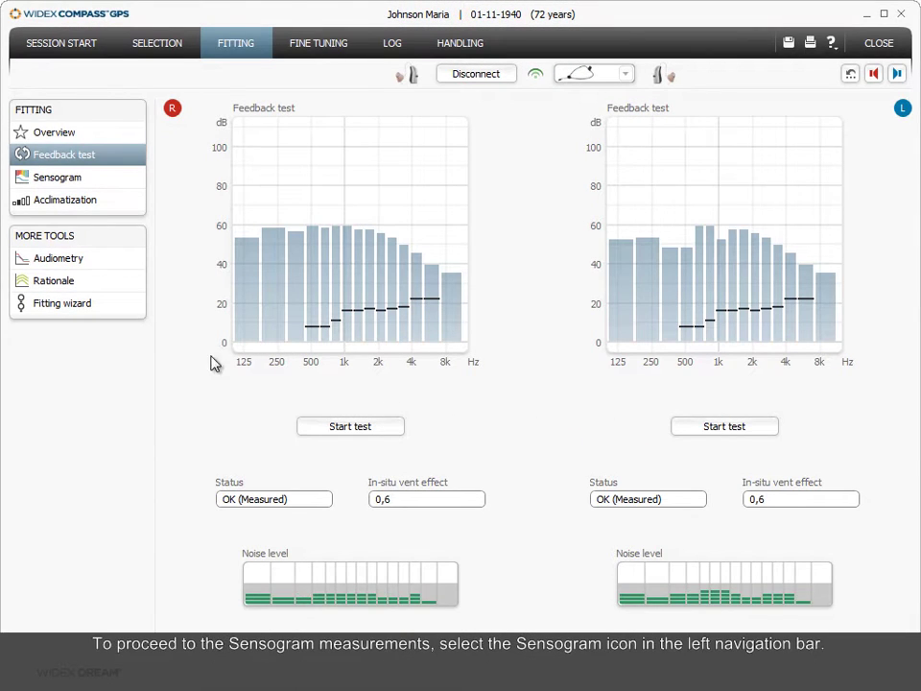
Step: Measure the right ear's 1 kHz sensogram threshold at 40 dB
{"action": "left_click", "coordinate": [109, 179]}
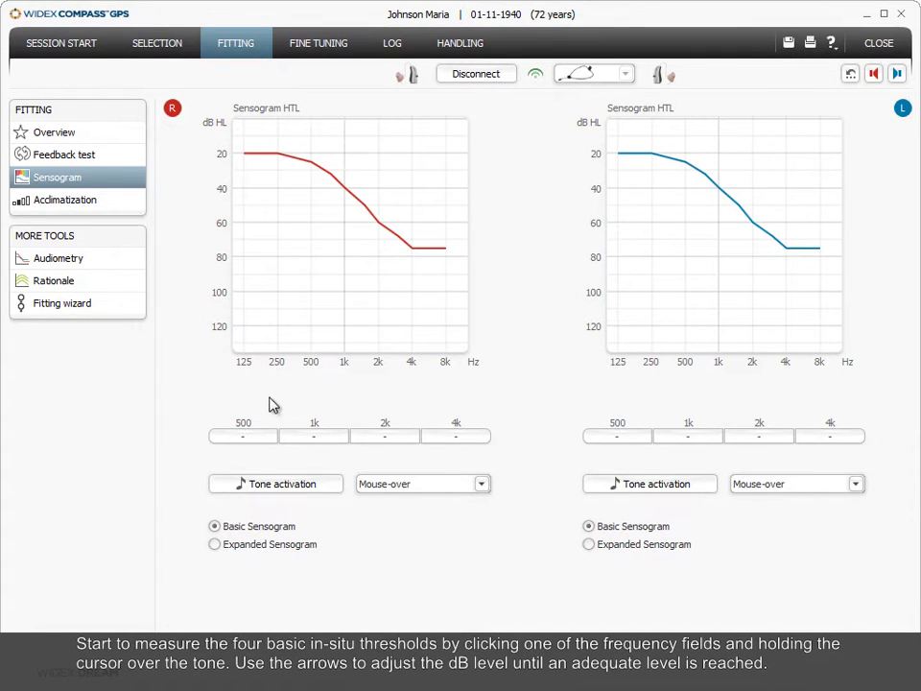
{"action": "left_click", "coordinate": [317, 436]}
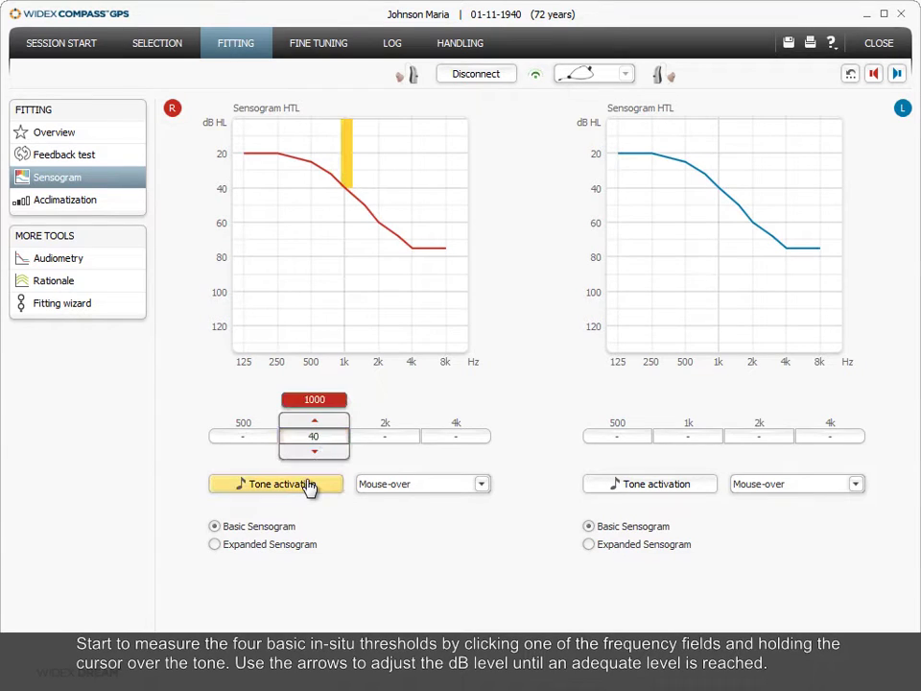
{"action": "mouse_move", "coordinate": [309, 486]}
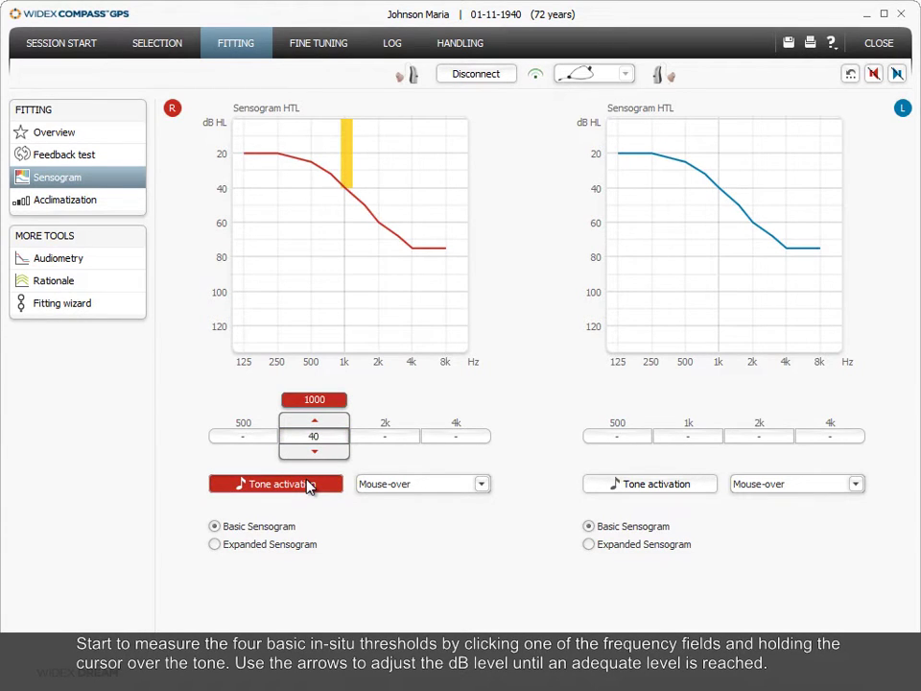
{"action": "left_click", "coordinate": [316, 424]}
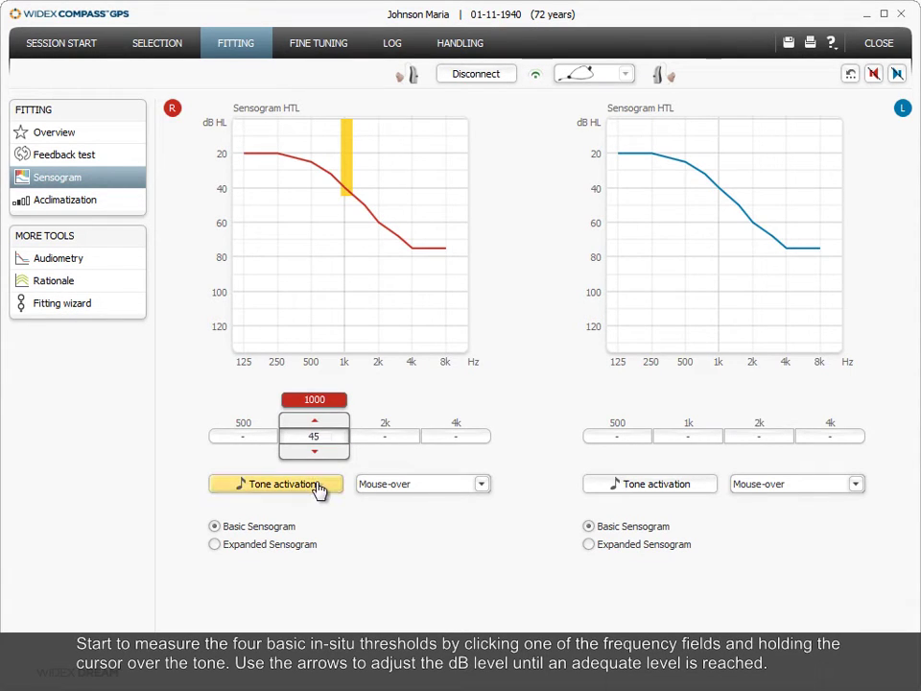
{"action": "mouse_move", "coordinate": [319, 489]}
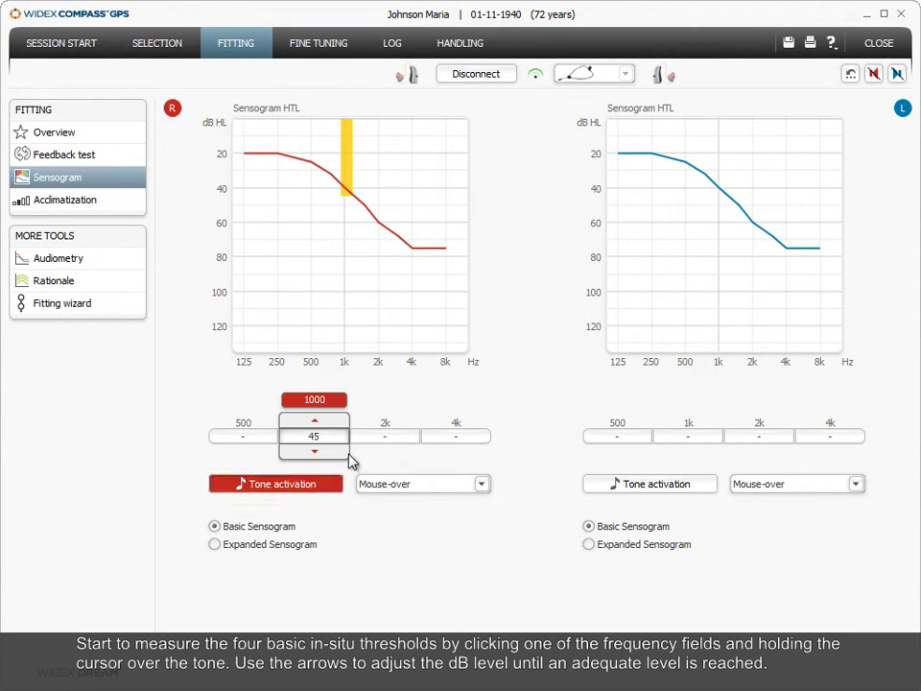
Step: Measure the right ear's 2 kHz, 4 kHz and 500 Hz thresholds at 60, 75 and 25 dB
{"action": "left_click", "coordinate": [382, 439]}
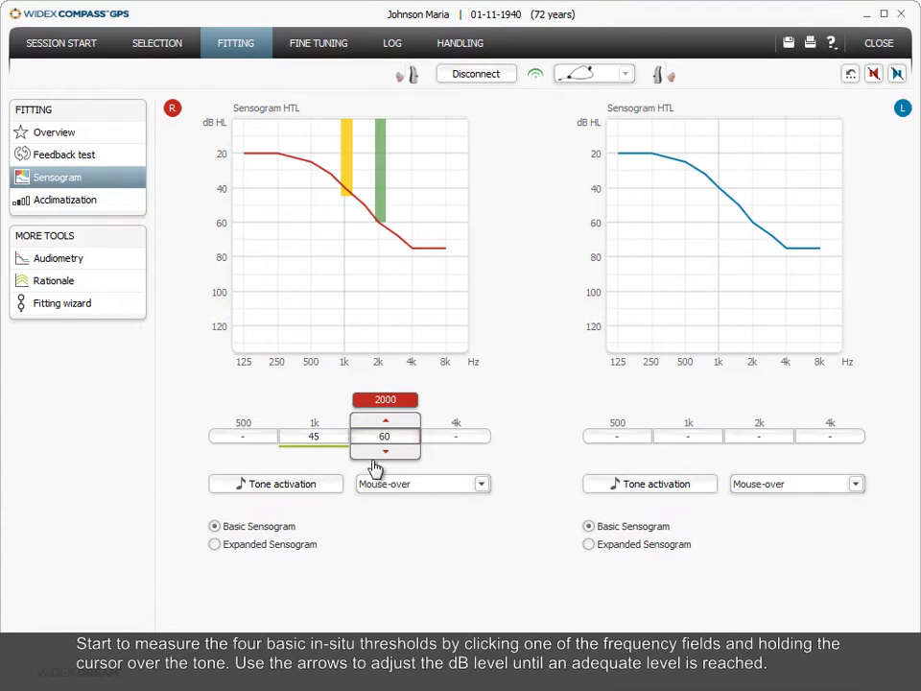
{"action": "mouse_move", "coordinate": [331, 487]}
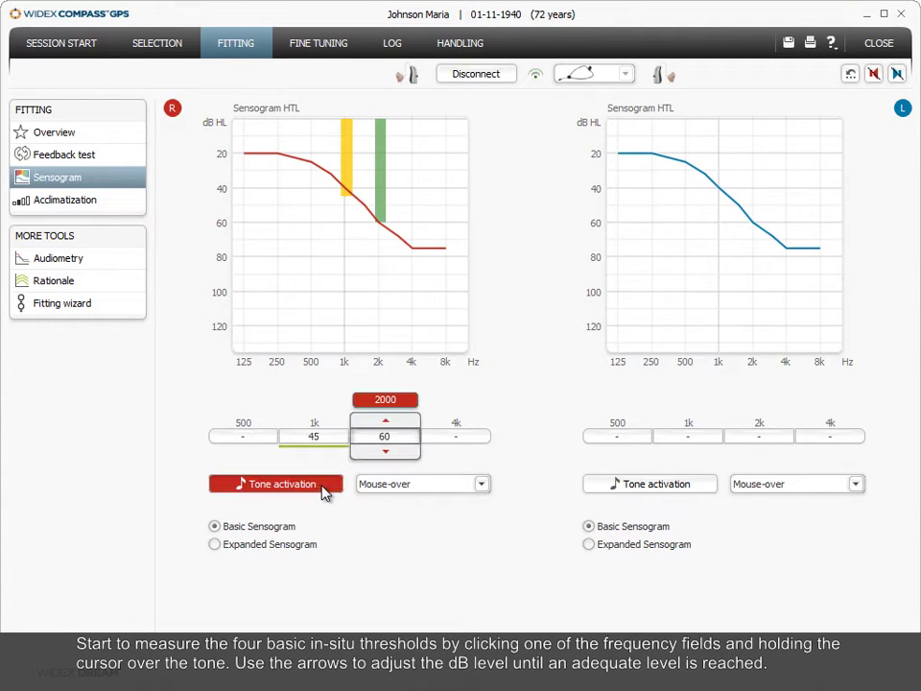
{"action": "left_click", "coordinate": [447, 440]}
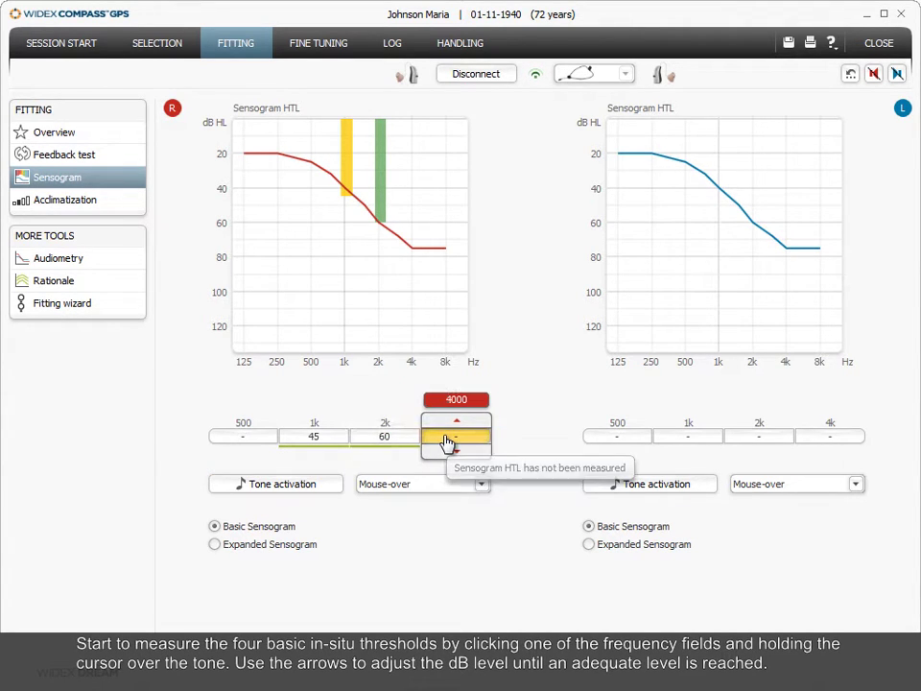
{"action": "mouse_move", "coordinate": [320, 487]}
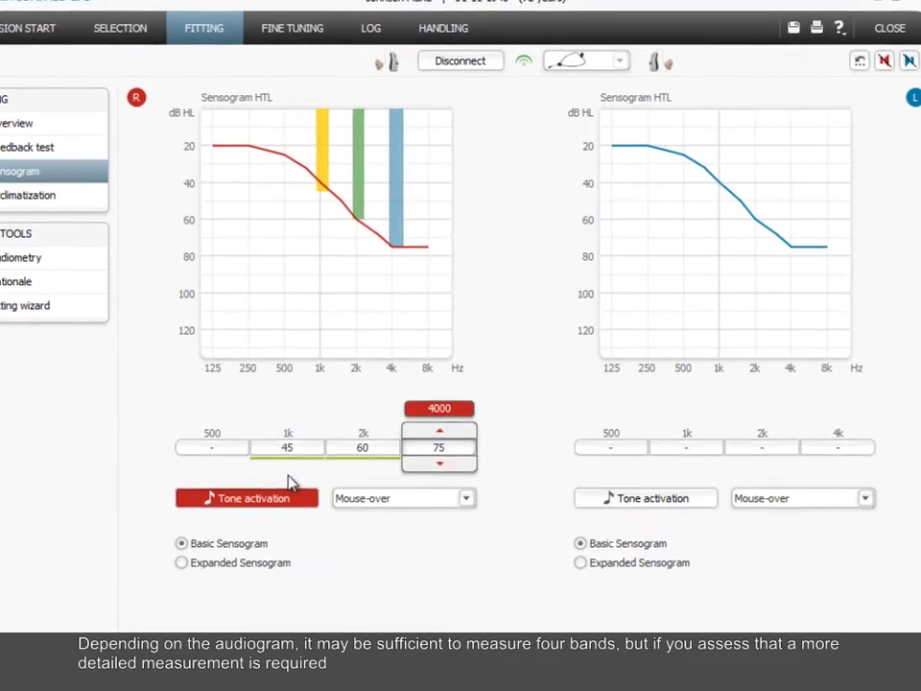
{"action": "left_click", "coordinate": [195, 444]}
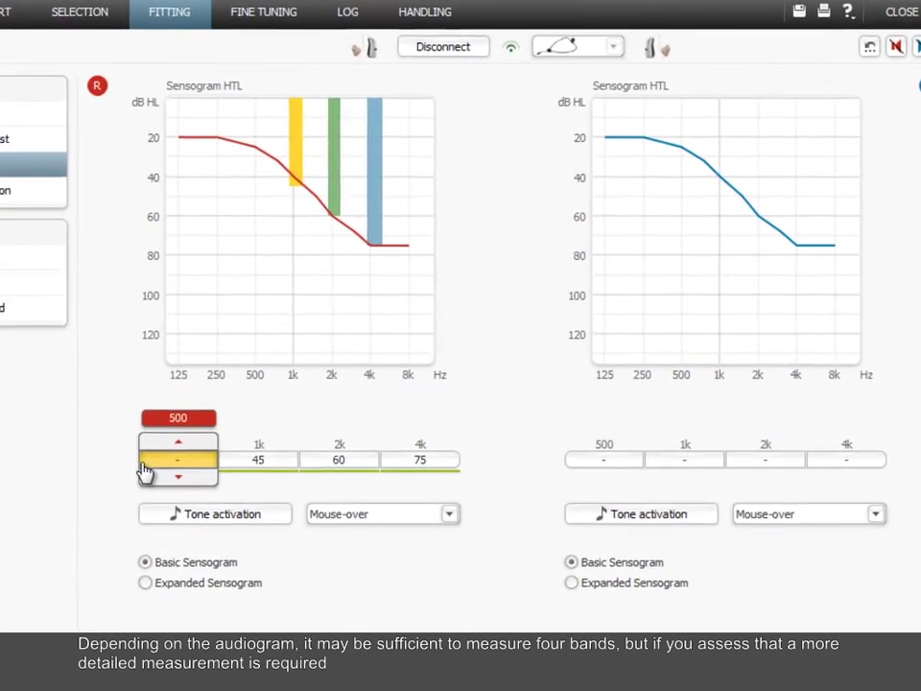
{"action": "left_click", "coordinate": [165, 477]}
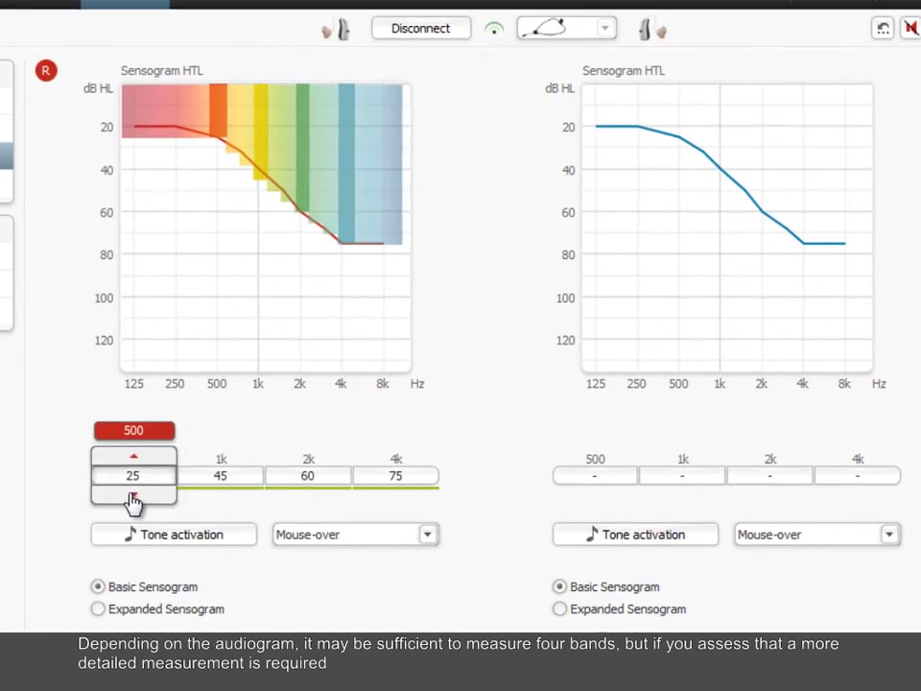
{"action": "mouse_move", "coordinate": [149, 542]}
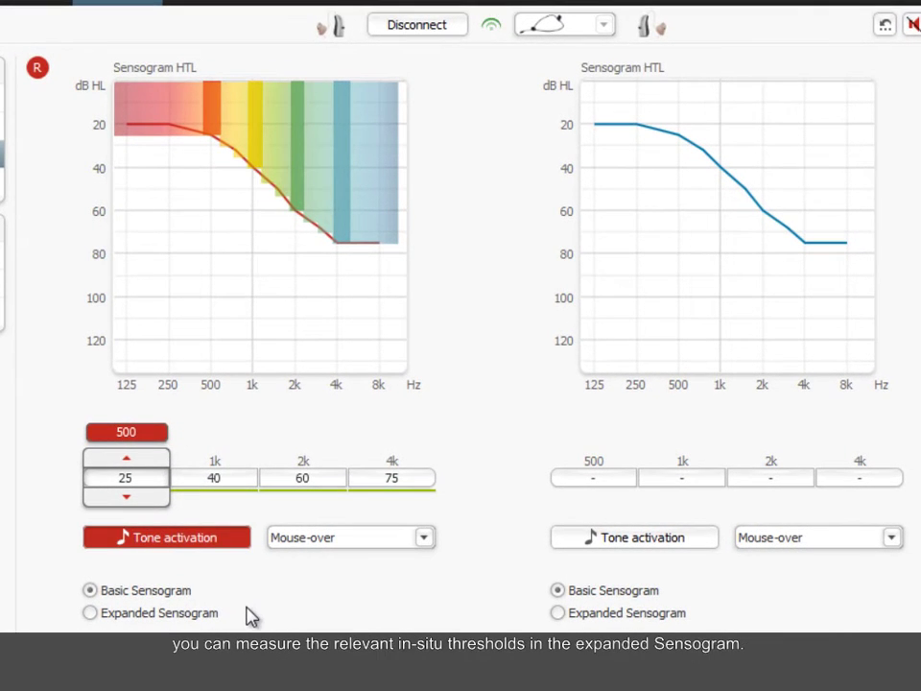
Step: Switch to the expanded sensogram and add a 35 dB right-ear threshold at 800 Hz
{"action": "left_click", "coordinate": [88, 616]}
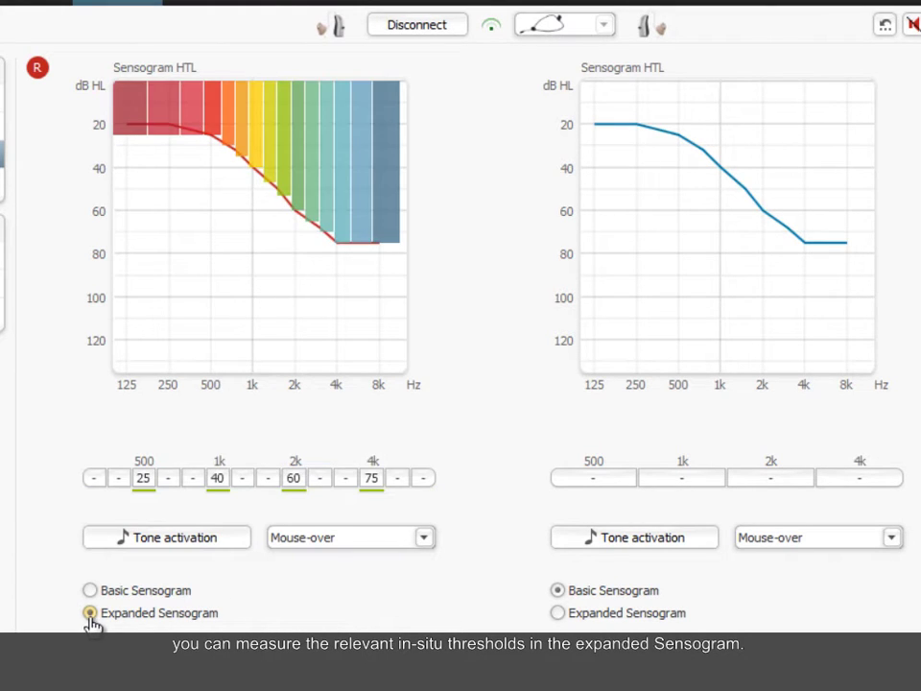
{"action": "left_click", "coordinate": [197, 489]}
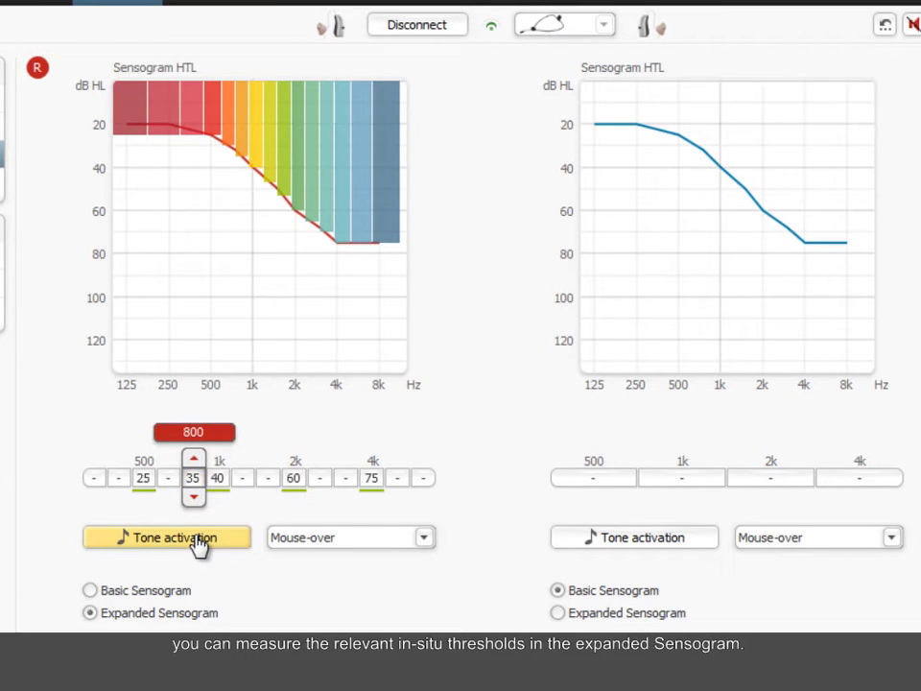
{"action": "left_click", "coordinate": [199, 539]}
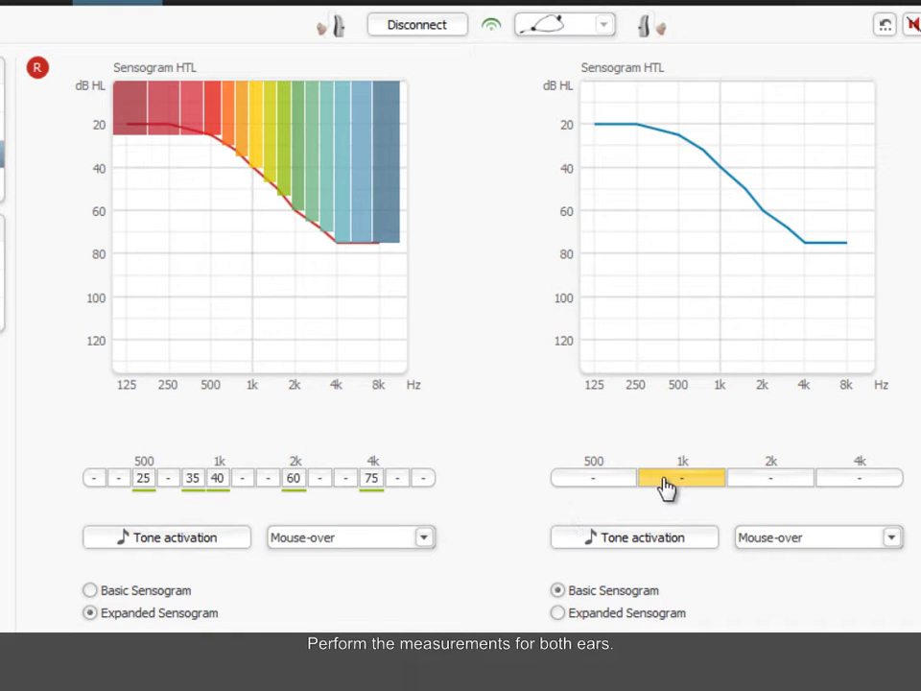
{"action": "mouse_move", "coordinate": [667, 488]}
{"action": "scroll", "coordinate": [667, 487], "scroll_direction": "down", "scroll_amount": 4}
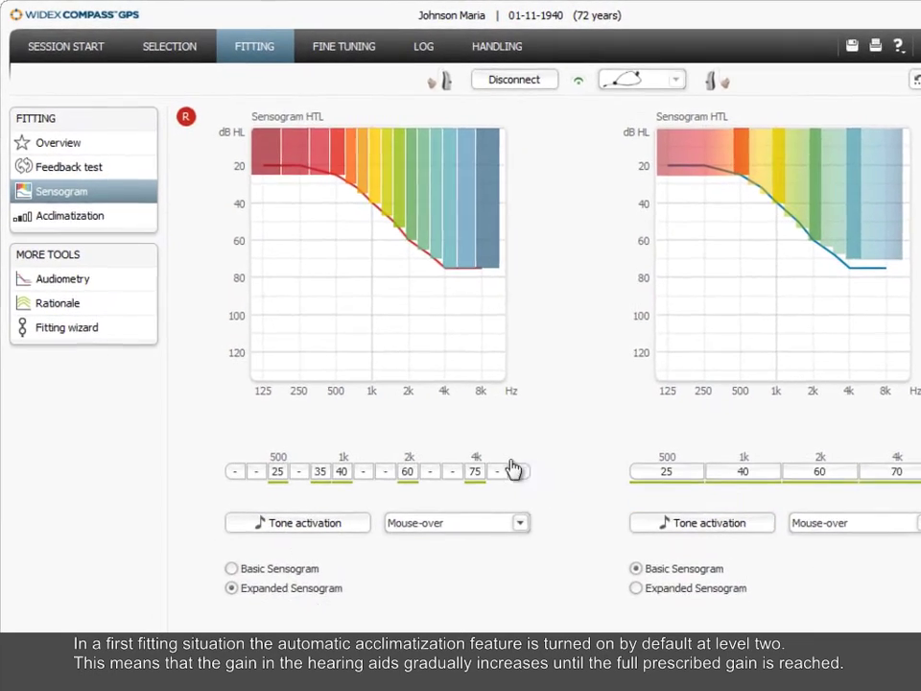
Step: Set automatic acclimatization at level 2 to 3 weeks per level for both ears
{"action": "left_click", "coordinate": [93, 228]}
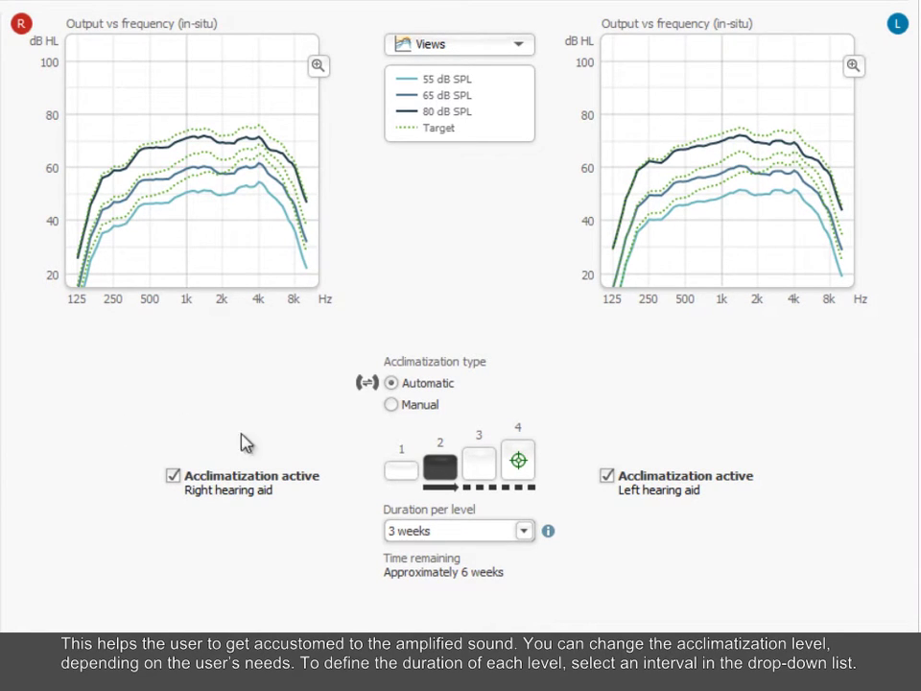
{"action": "left_click", "coordinate": [524, 535]}
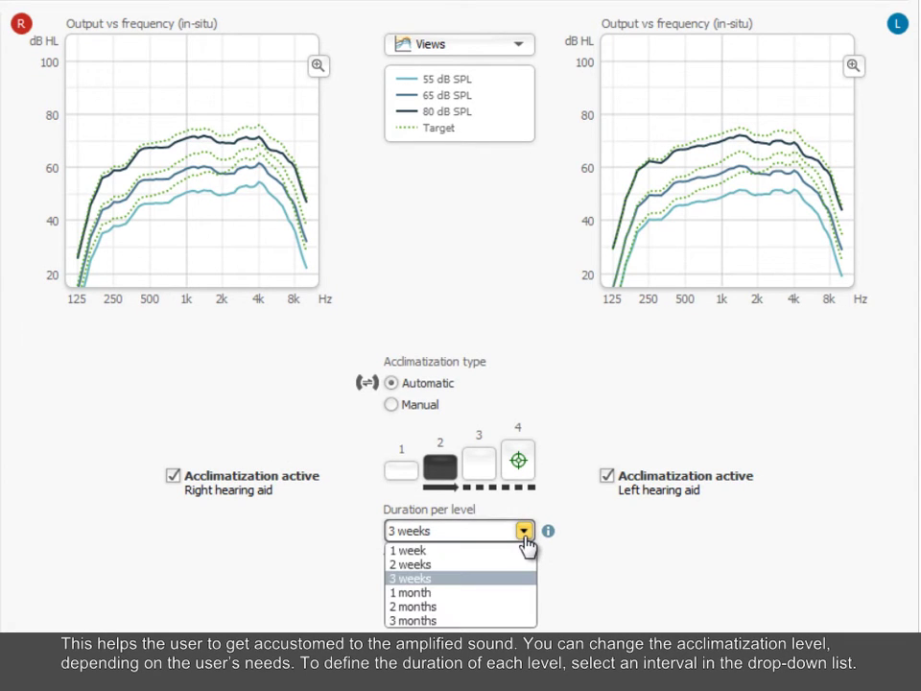
{"action": "left_click", "coordinate": [523, 579]}
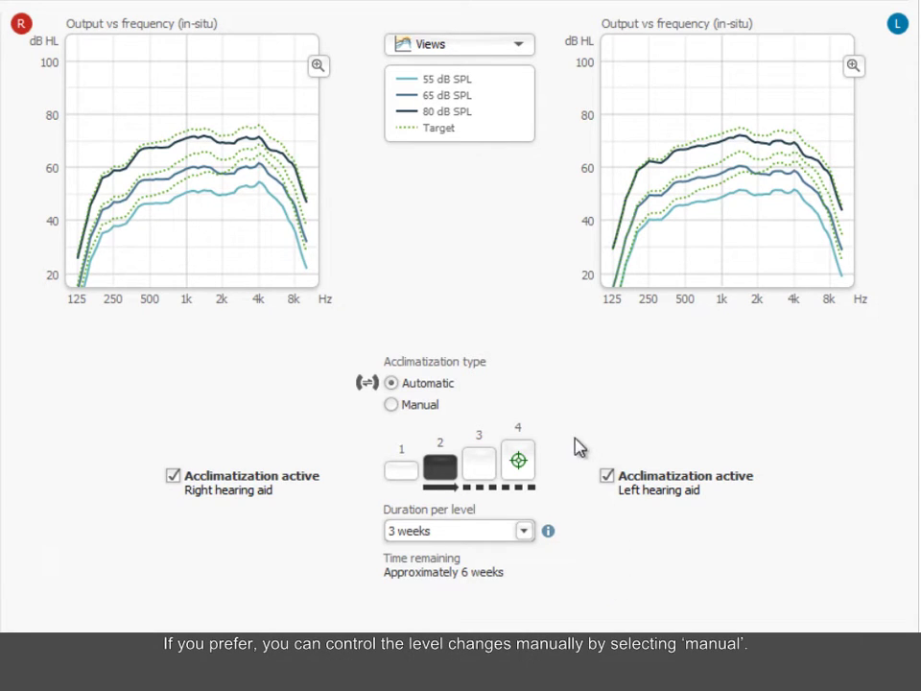
{"action": "left_click", "coordinate": [392, 406]}
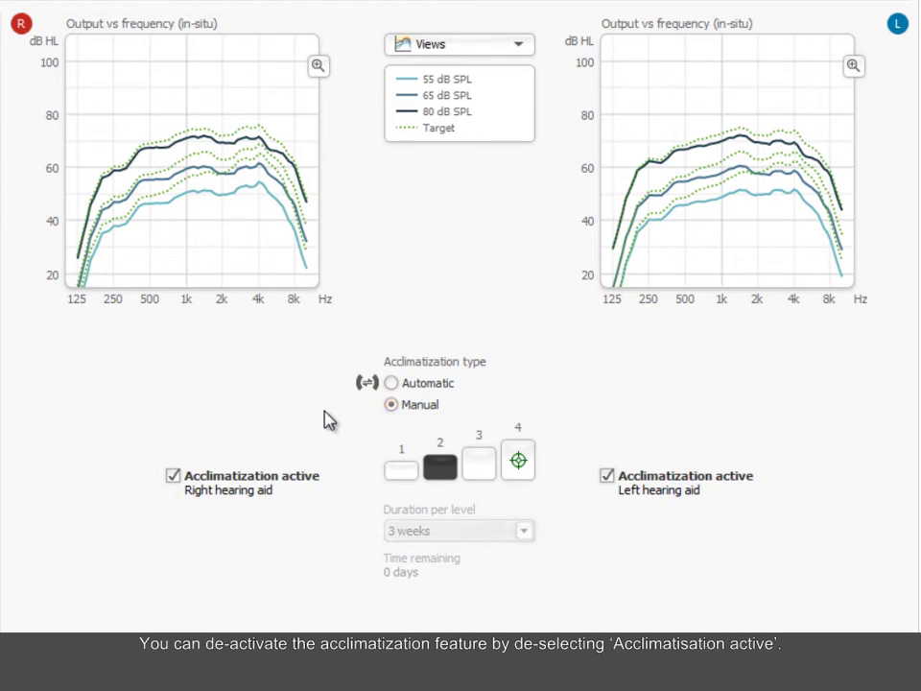
{"action": "left_click", "coordinate": [173, 475]}
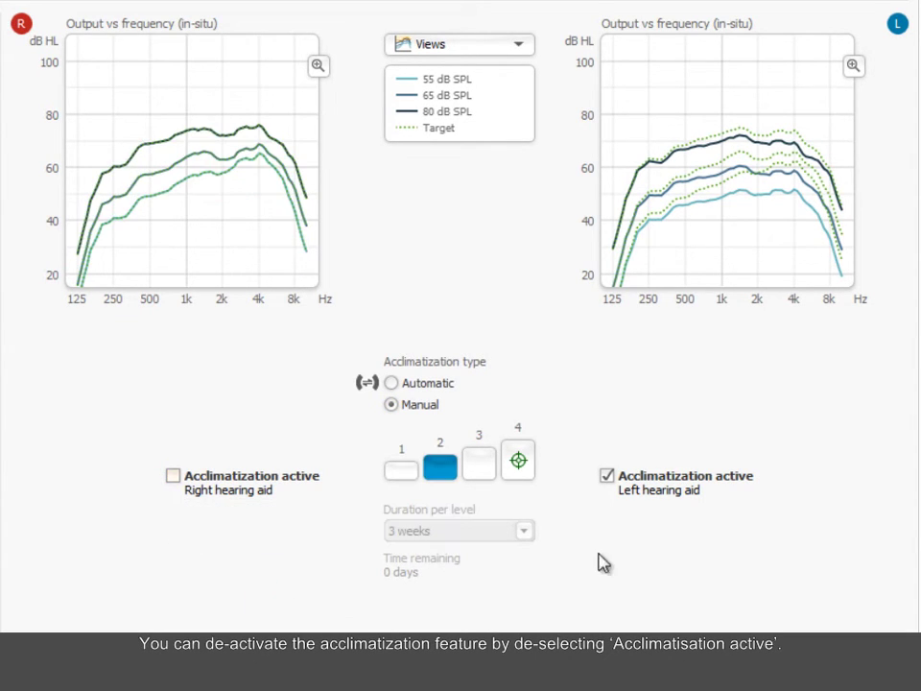
{"action": "left_click", "coordinate": [607, 476]}
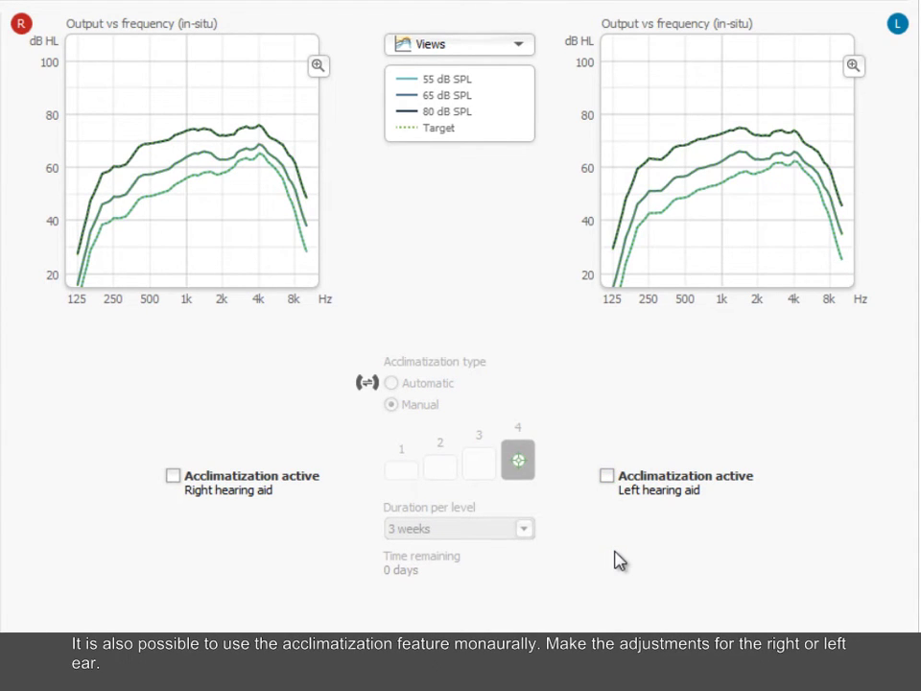
{"action": "left_click", "coordinate": [607, 476]}
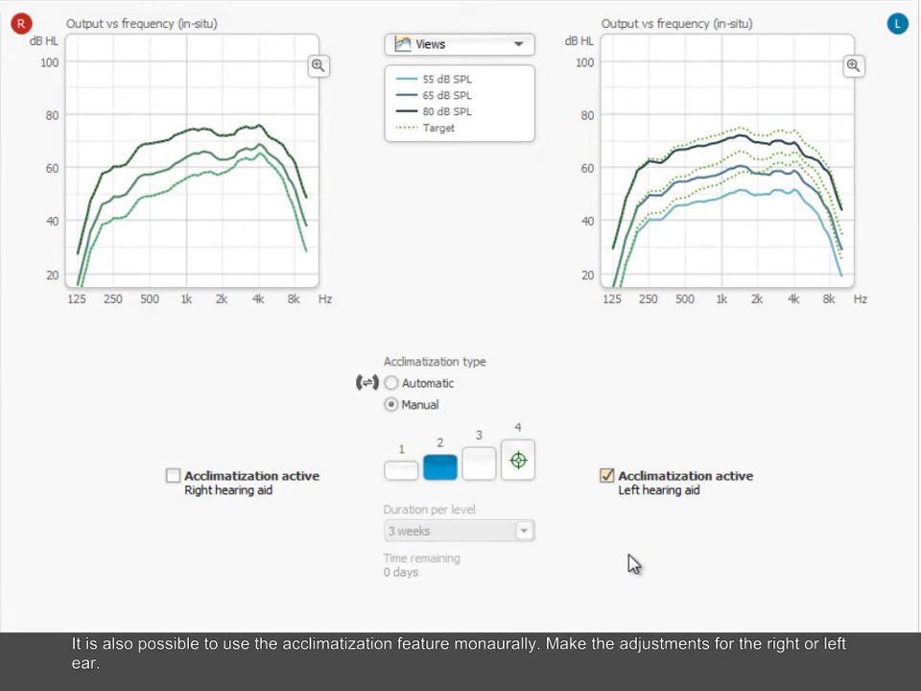
{"action": "left_click", "coordinate": [480, 461]}
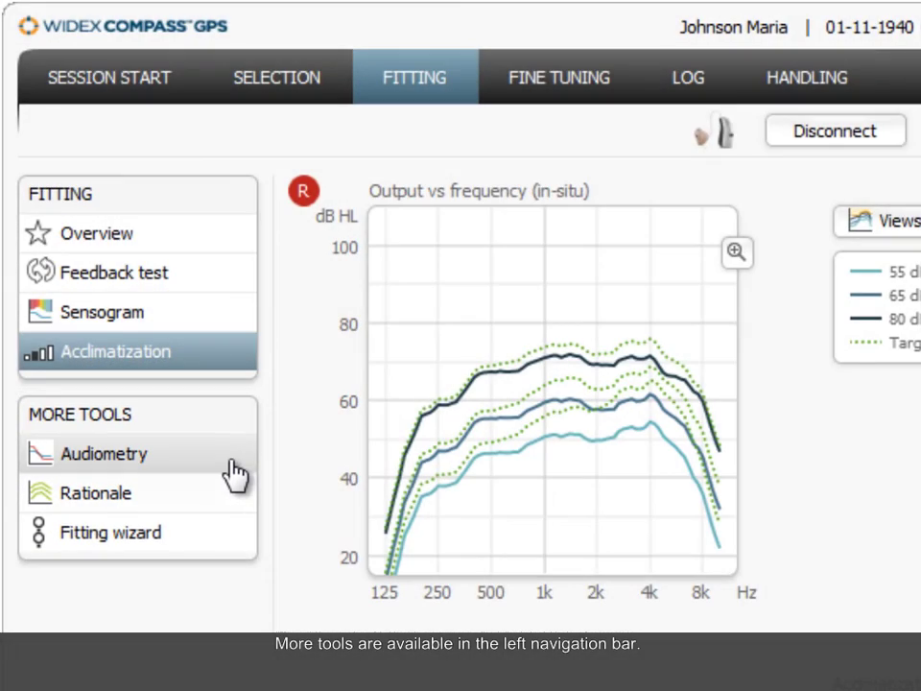
Step: Open Audiometry and display the average HA2-tip RECD values for both ears
{"action": "left_click", "coordinate": [231, 465]}
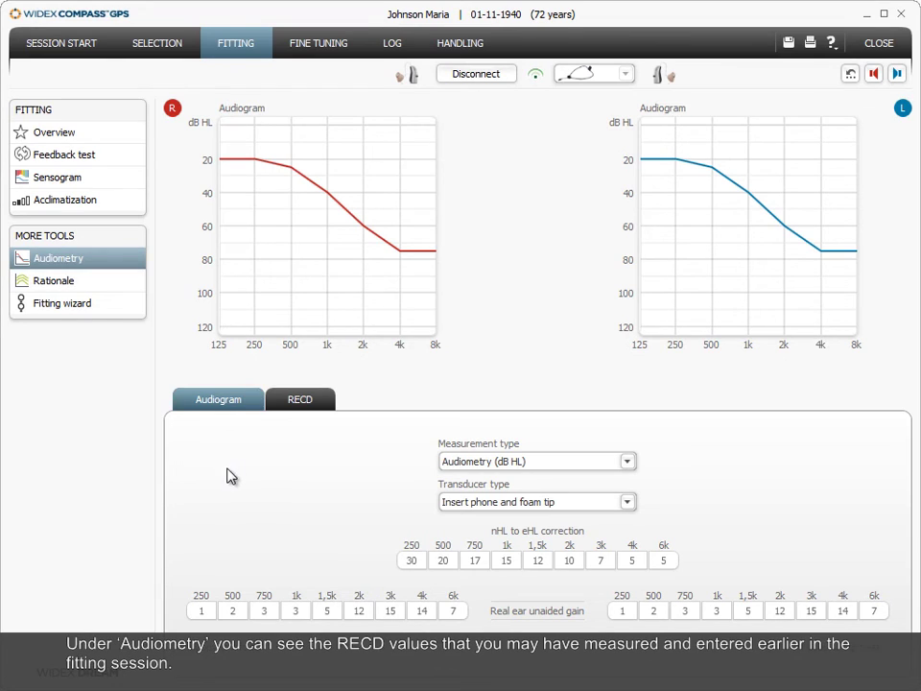
{"action": "left_click", "coordinate": [307, 411]}
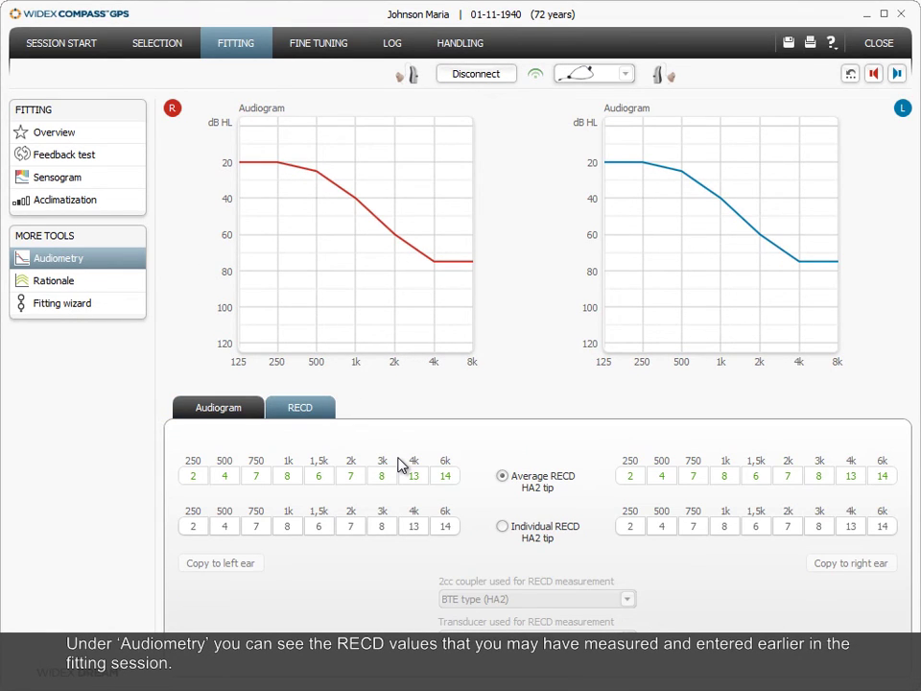
Step: Keep vent compensation on in the Rationale settings and return to the fitting overview
{"action": "left_click", "coordinate": [128, 295]}
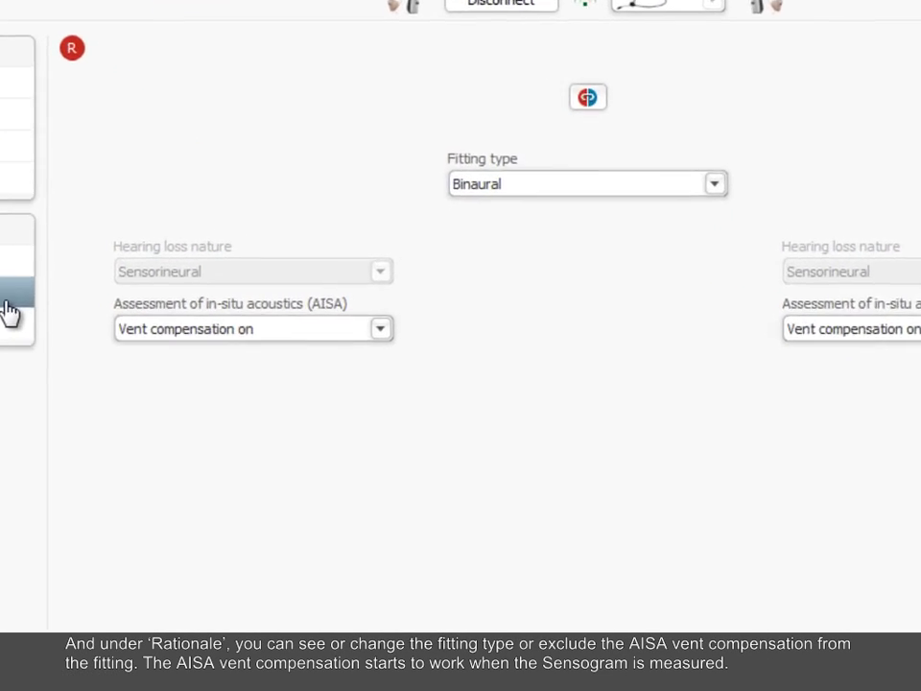
{"action": "left_click", "coordinate": [374, 345]}
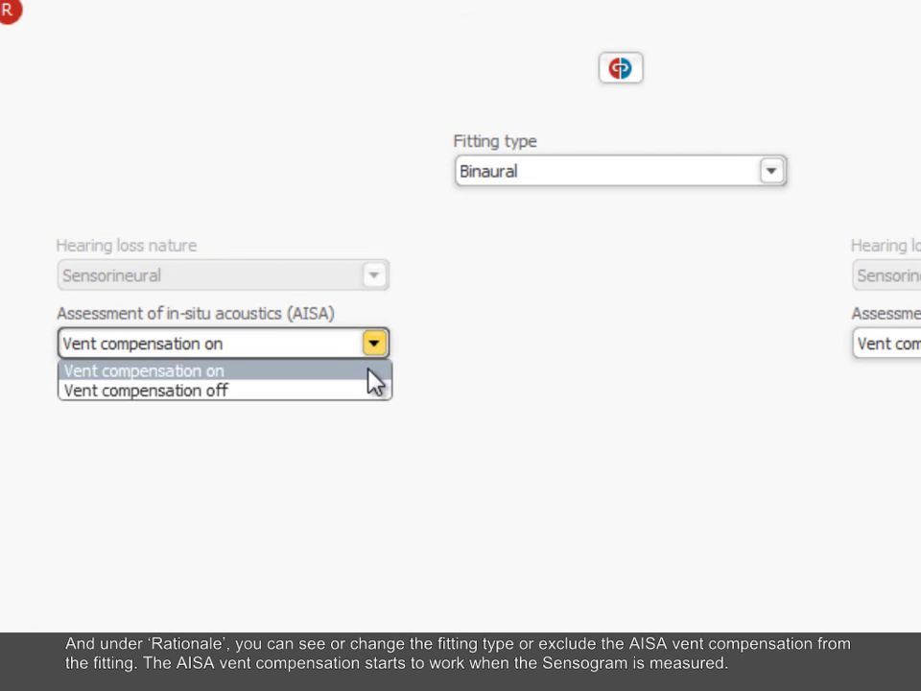
{"action": "left_click", "coordinate": [367, 370]}
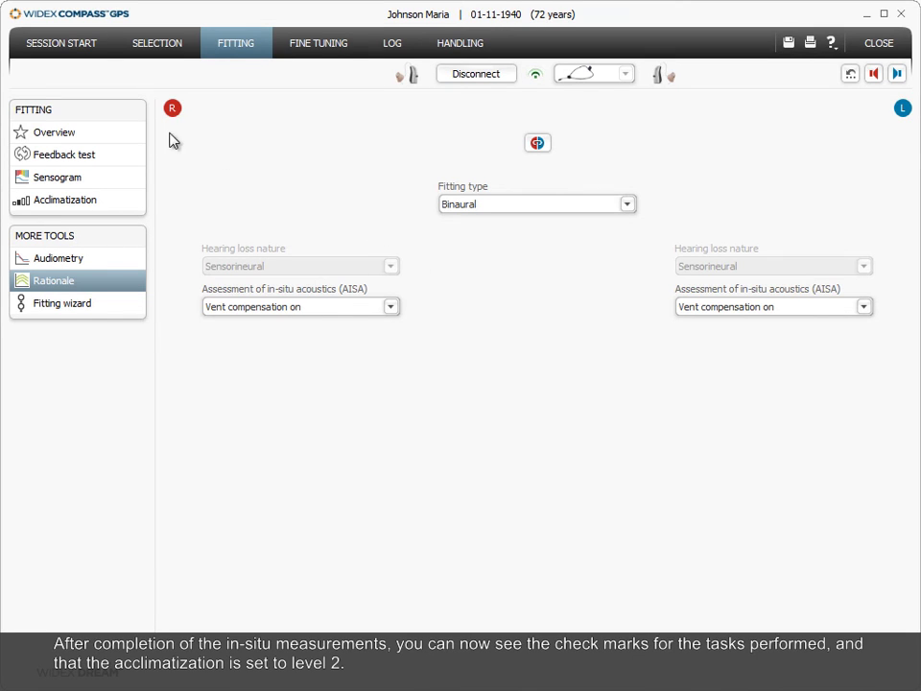
{"action": "left_click", "coordinate": [133, 132]}
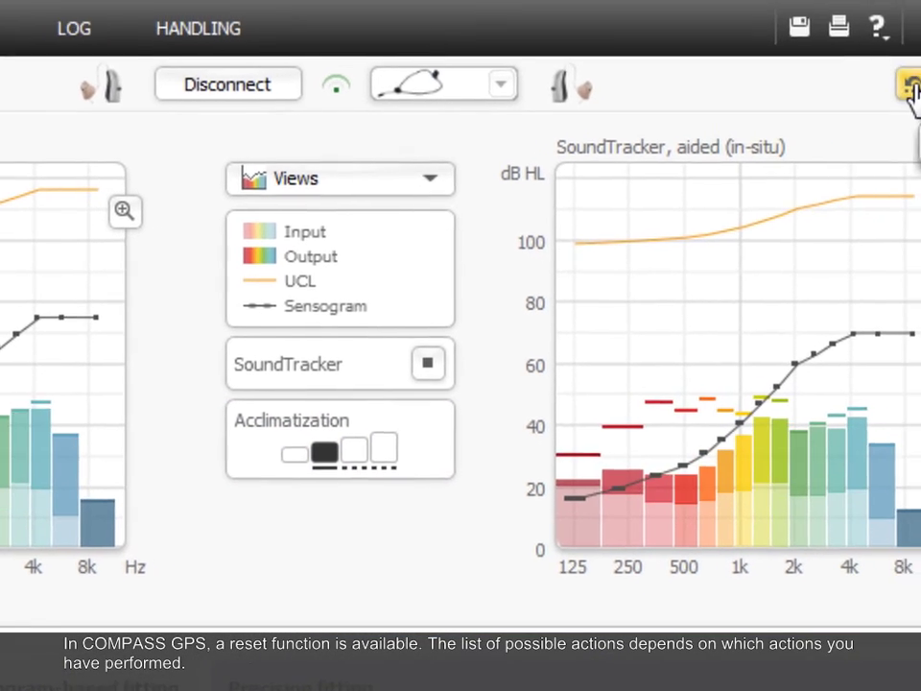
Step: View the reset menu without choosing an action, then open the help menu
{"action": "left_click", "coordinate": [906, 90]}
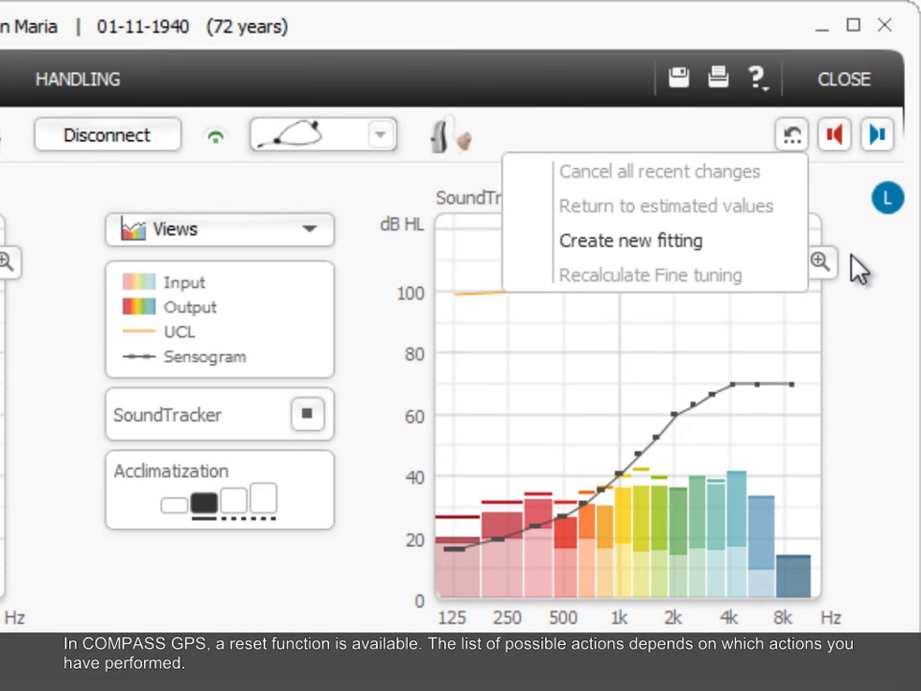
{"action": "left_click", "coordinate": [860, 280]}
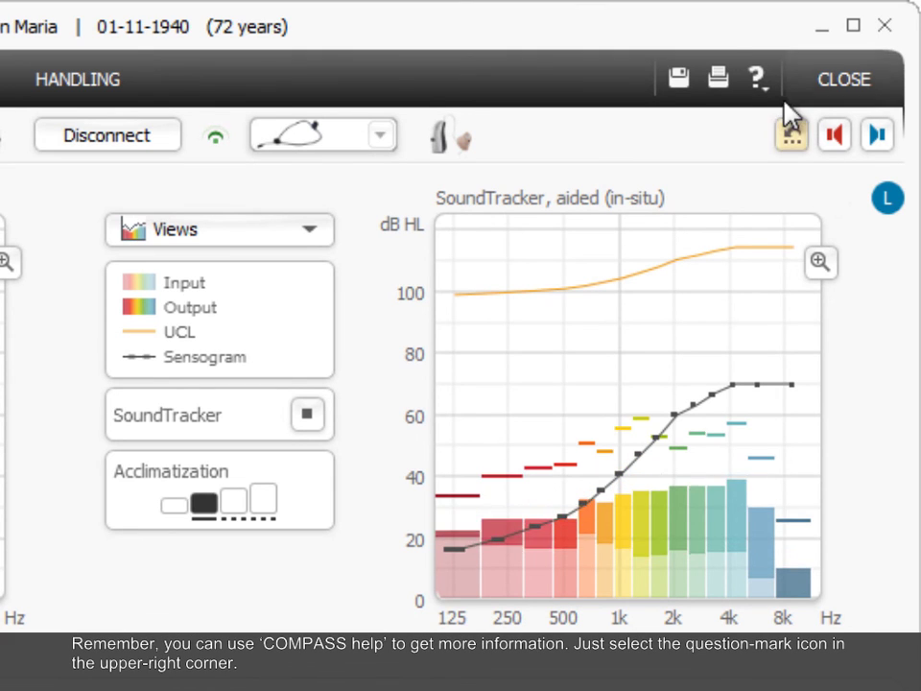
{"action": "left_click", "coordinate": [757, 80]}
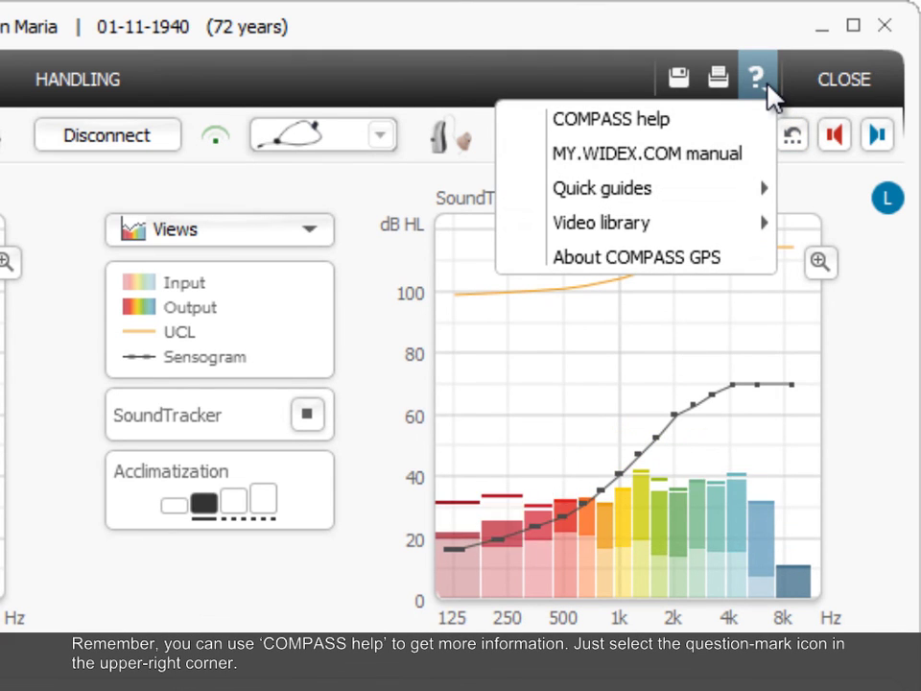